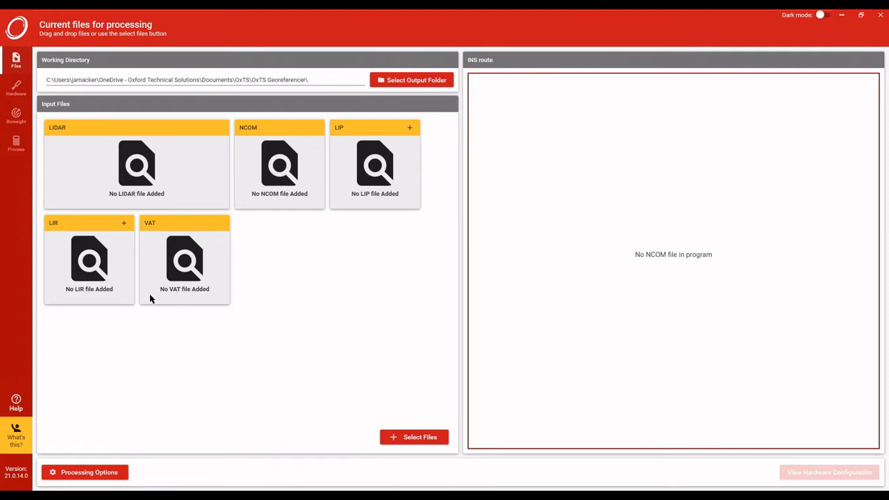
- Load the LCOM, LIP, LIR, NCOM and VAT files from the VLP16 Boresight Targets folder into Georeferencer as input files
left_click_drag(0, 105, 534, 57)
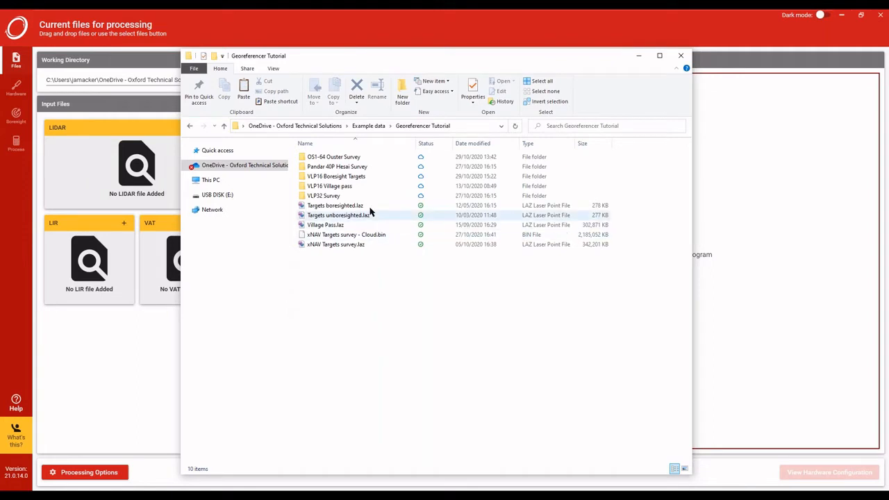
double_click(430, 179)
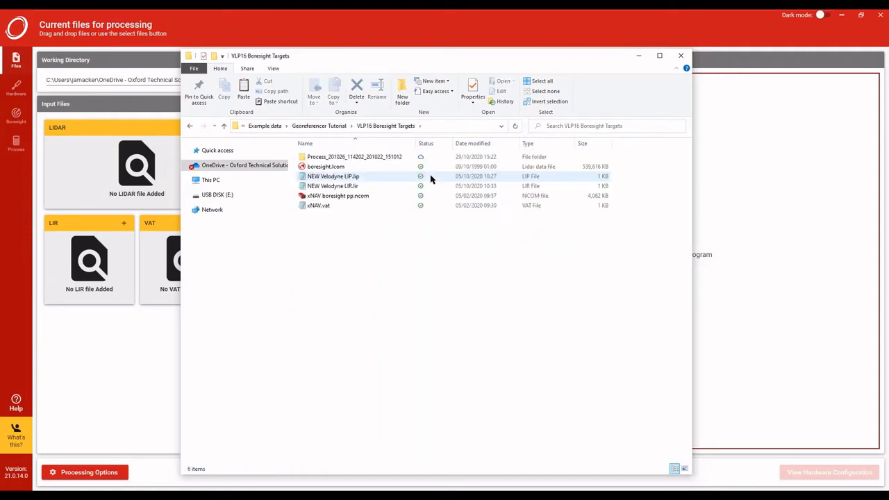
left_click_drag(471, 54, 660, 58)
left_click_drag(555, 235, 561, 172)
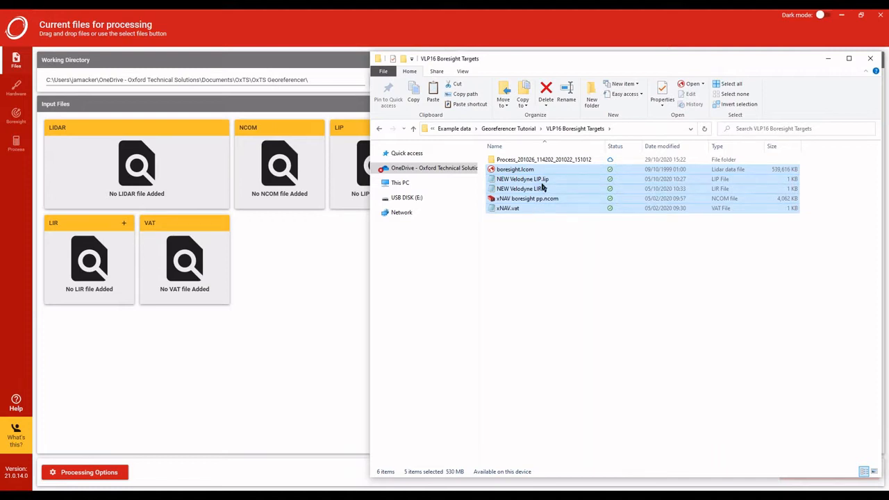
left_click_drag(553, 182, 209, 209)
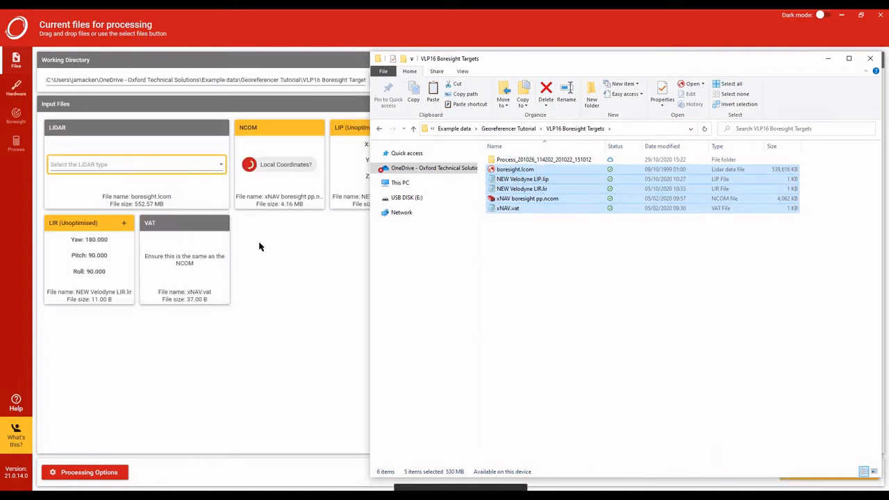
left_click(542, 251)
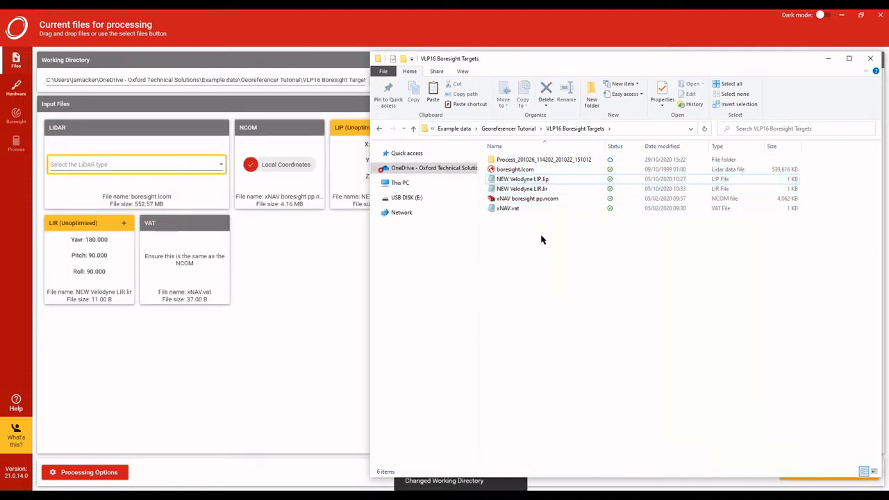
- Locate boresight.lcom in the folder and reposition the File Explorer window to view the loaded input files
left_click(552, 170)
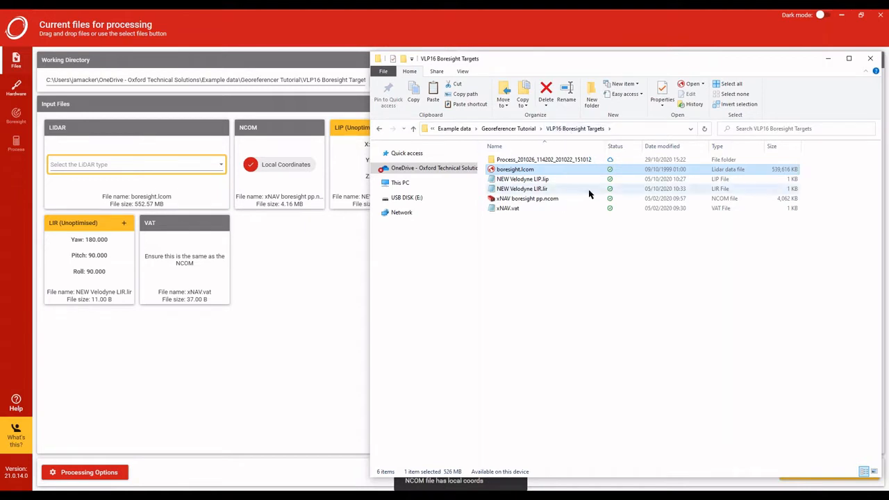
left_click(590, 298)
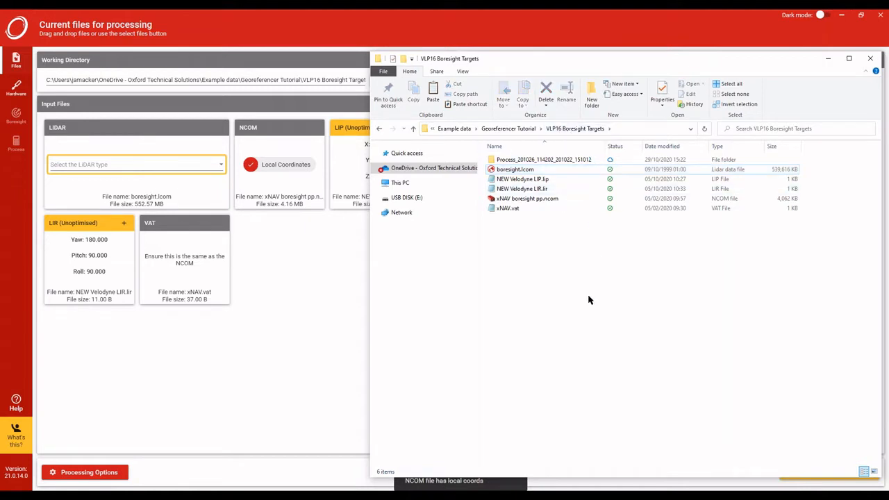
left_click(517, 174)
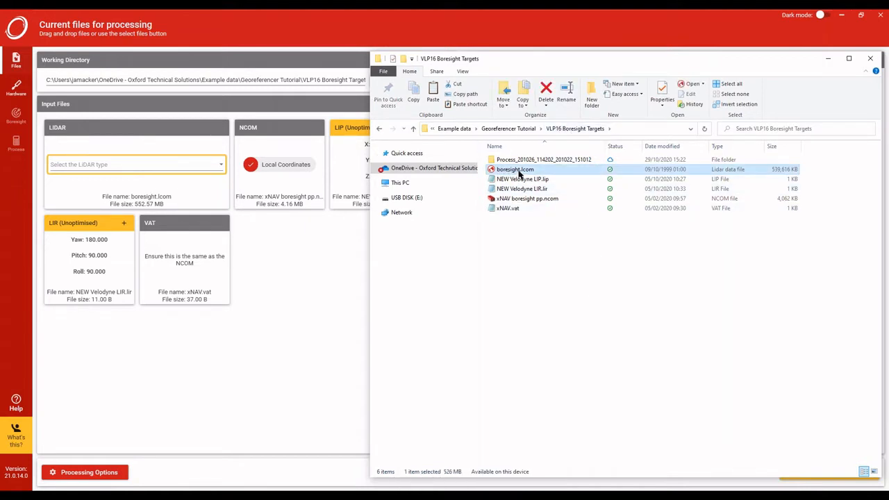
left_click(571, 235)
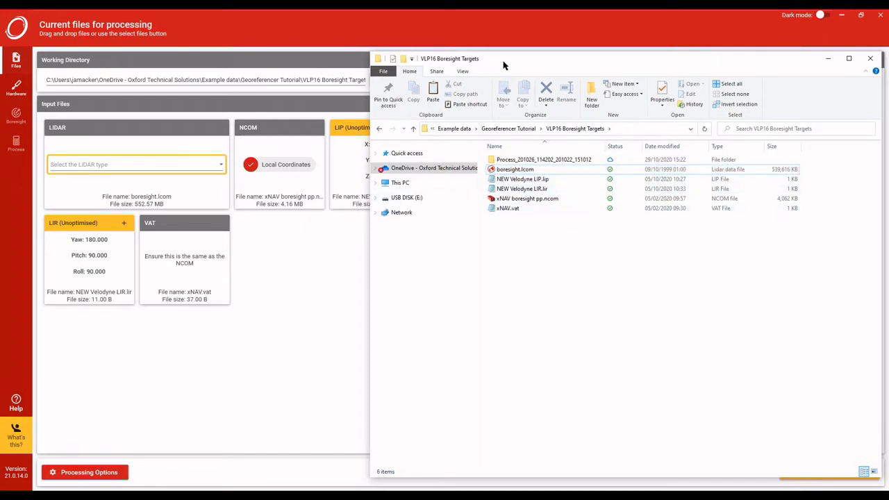
left_click_drag(504, 65, 552, 54)
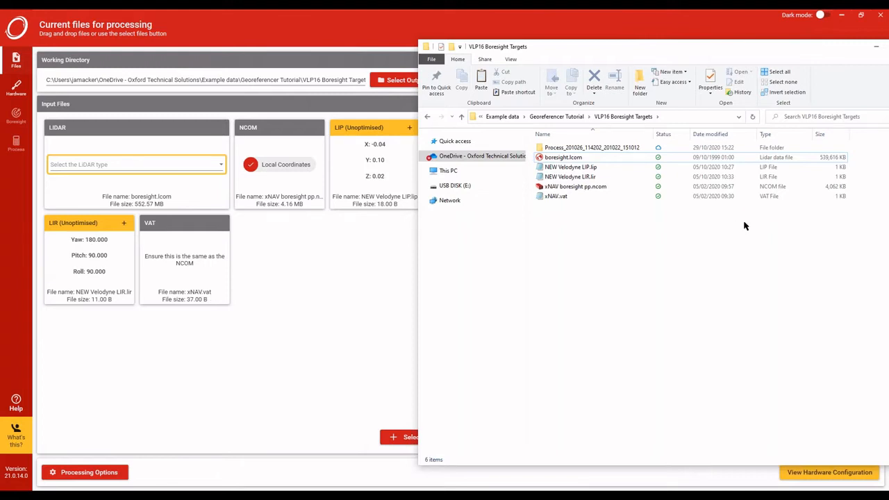
left_click_drag(738, 50, 645, 43)
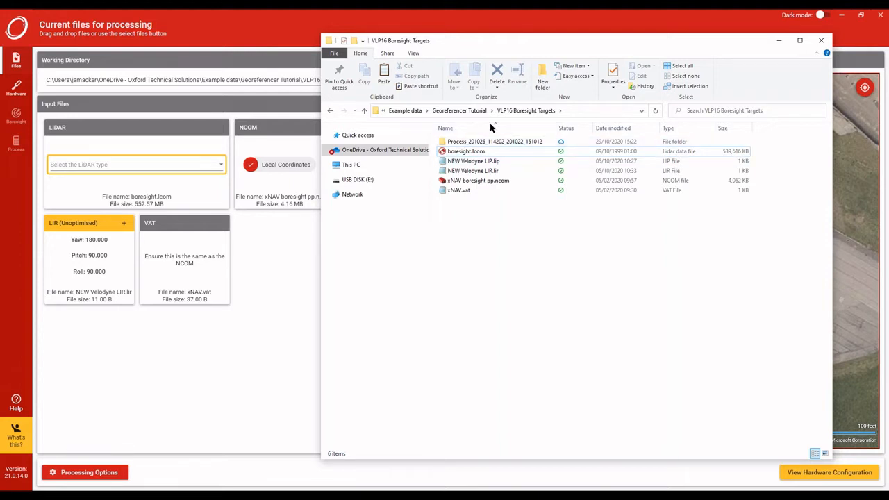
- Examine the RD, NCOM and VAT files in the Process_201026_114202_201022_151012 folder and return to VLP16 Boresight Targets
left_click(500, 143)
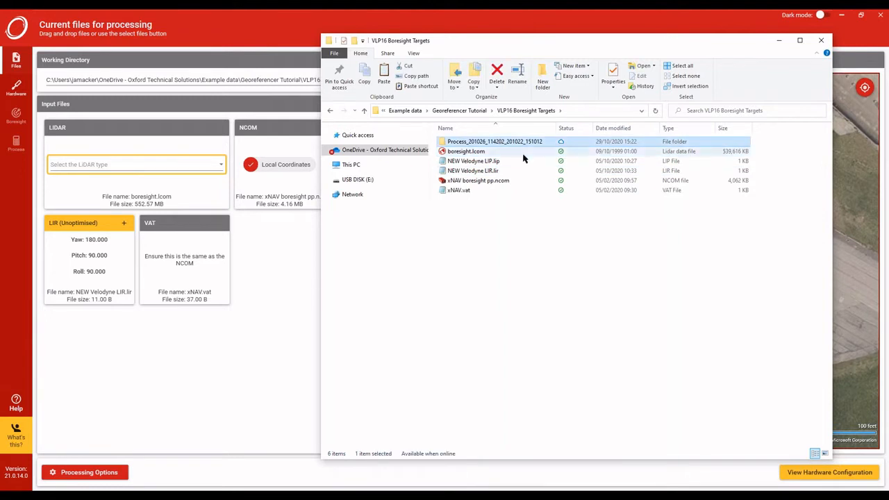
double_click(512, 143)
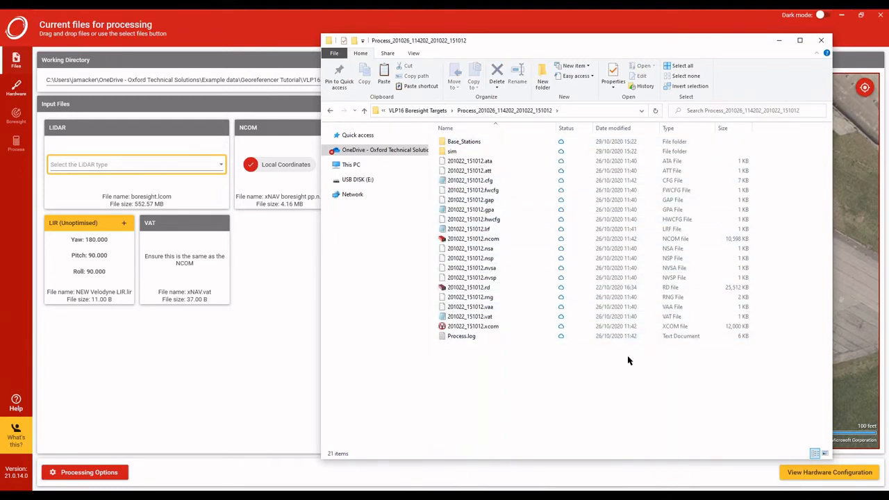
left_click(501, 287)
left_click(535, 397)
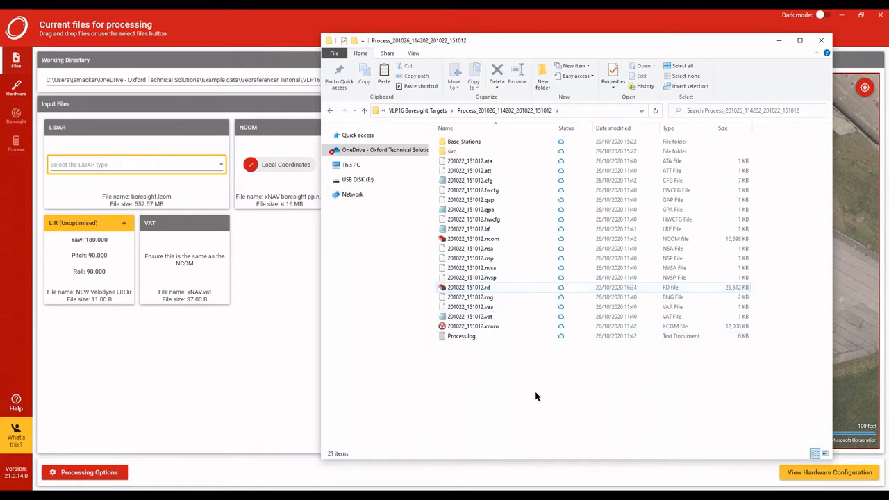
left_click(519, 241)
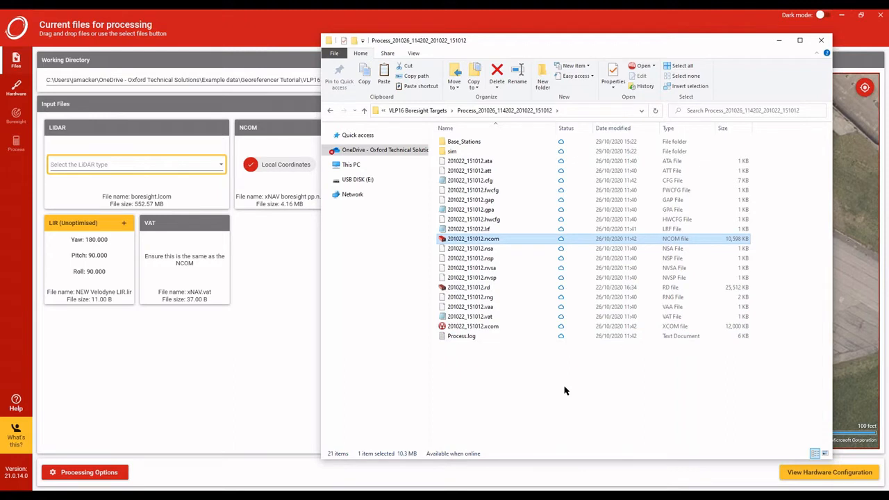
left_click(506, 318)
left_click(528, 379)
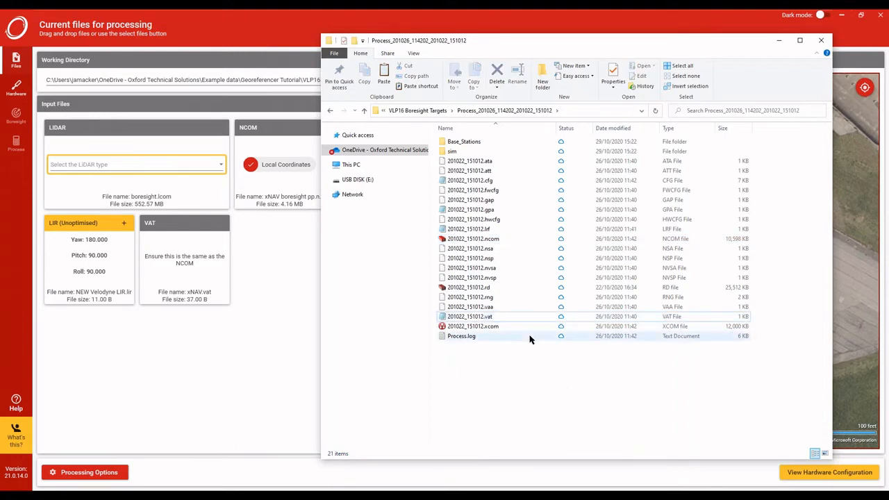
left_click(525, 318)
left_click(521, 238, "ctrl")
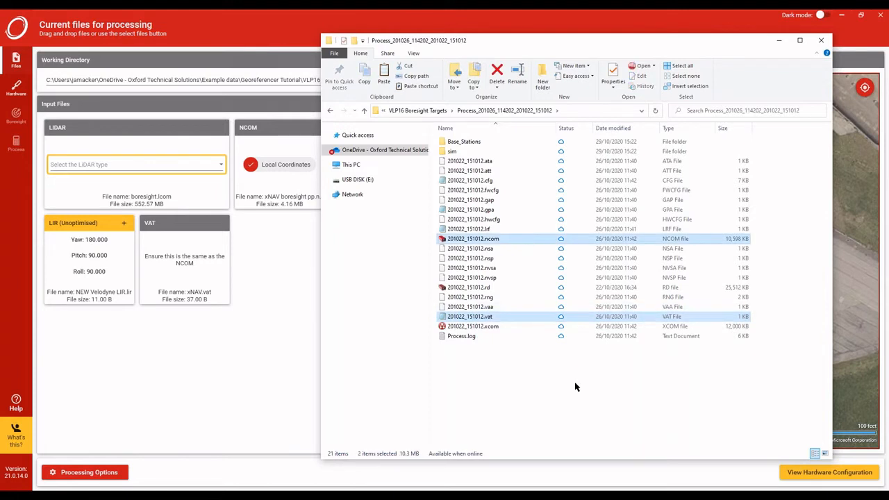
left_click(363, 110)
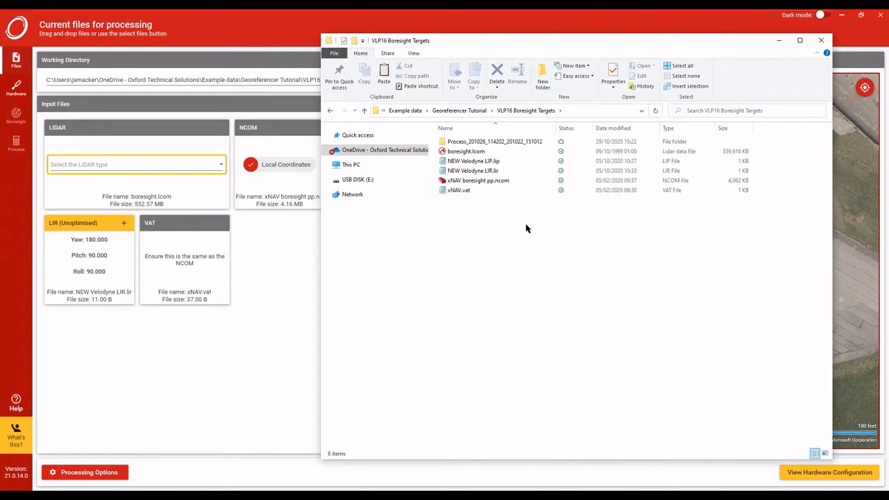
- Locate the LIP and LIR files and open NEW Velodyne LIR.lir in Notepad to examine its rotation values
left_click(503, 169)
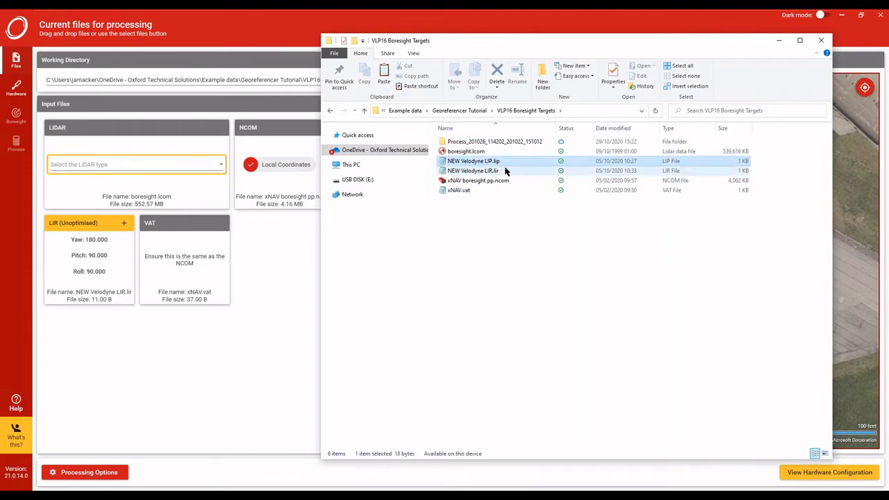
left_click(507, 273)
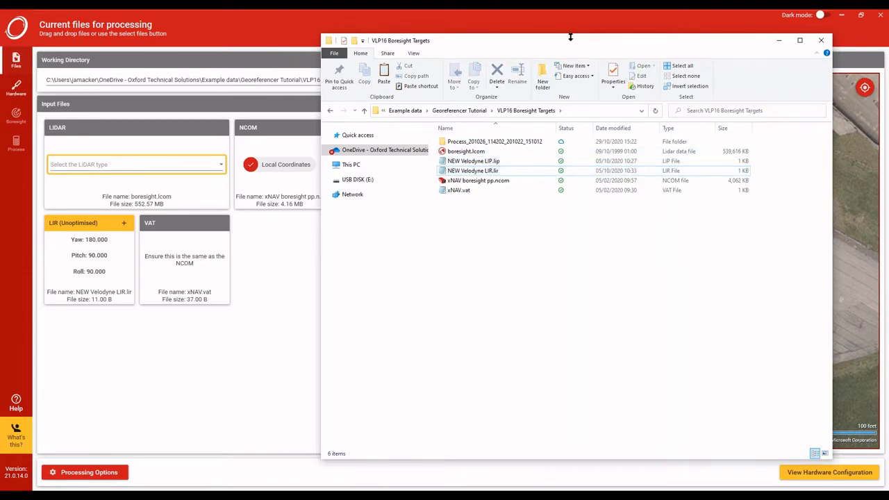
mouse_move(571, 43)
left_mouse_down()
mouse_move(571, 63)
mouse_move(579, 53)
left_mouse_up()
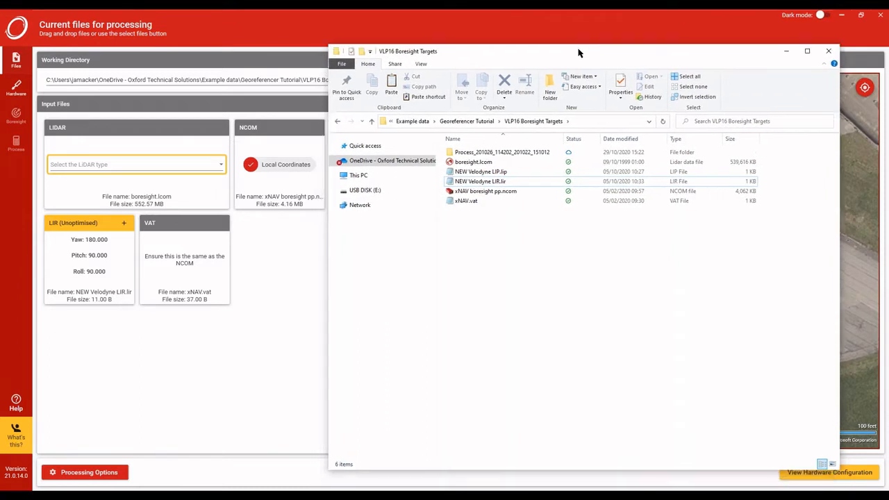
left_click(516, 182)
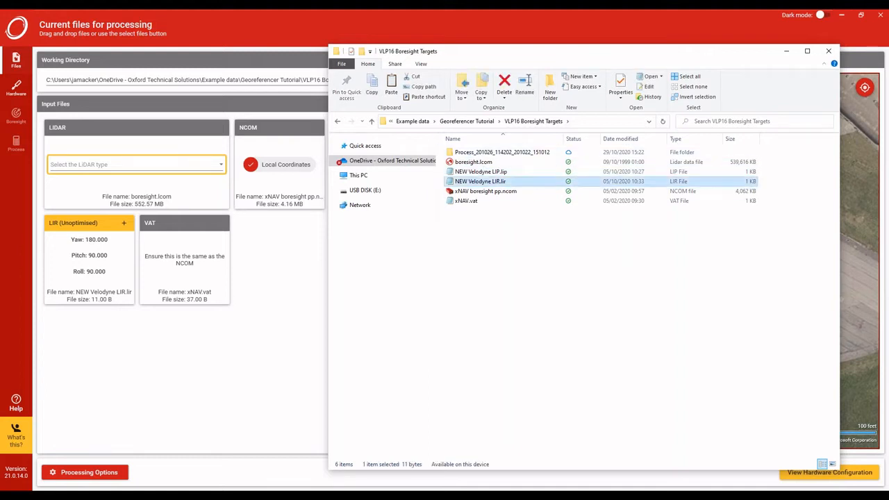
double_click(509, 181)
left_click_drag(284, 84, 427, 179)
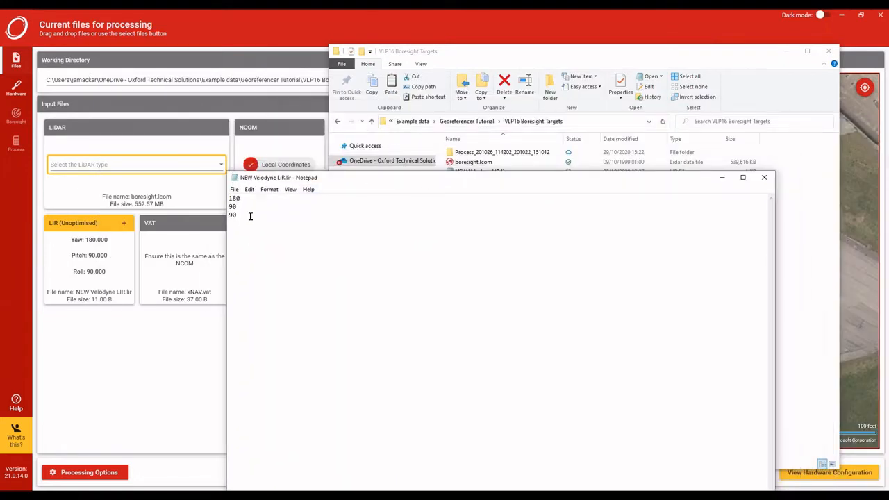
left_click_drag(343, 179, 314, 116)
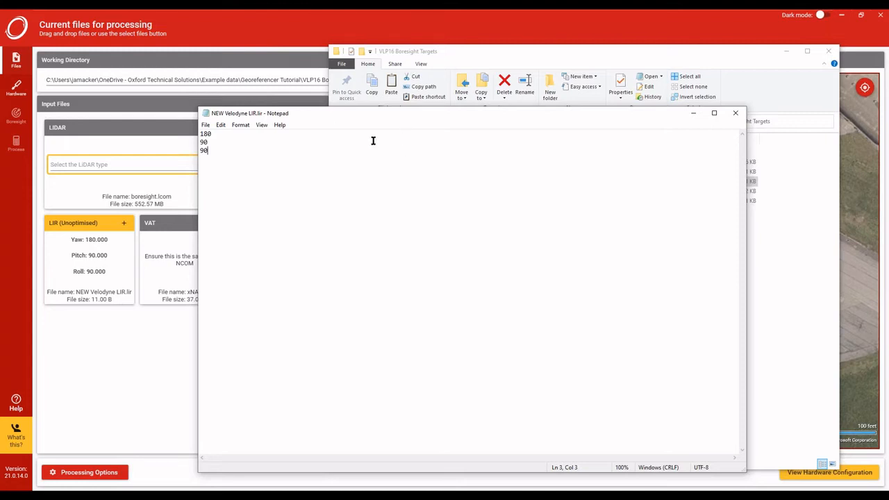
left_click_drag(482, 121, 542, 258)
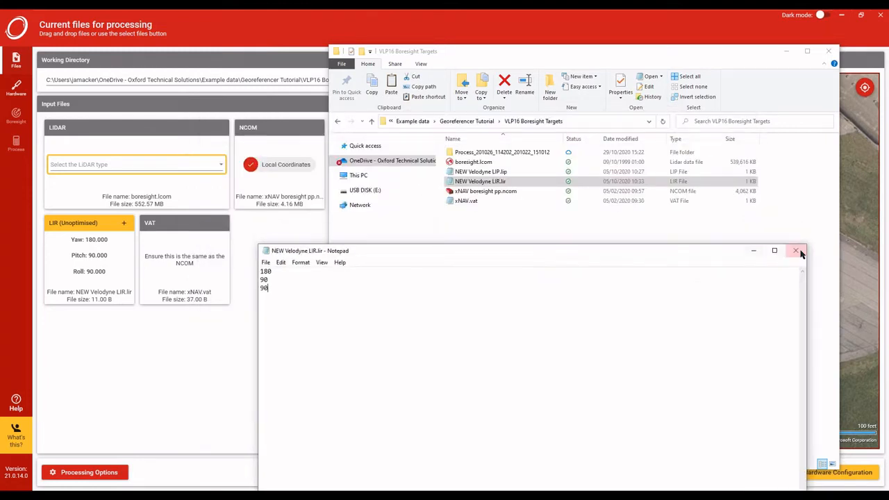
left_click(798, 252)
- Open NEW Velodyne LIP.lip in Notepad, compare its contents with the LIR file, and close both files
double_click(502, 171)
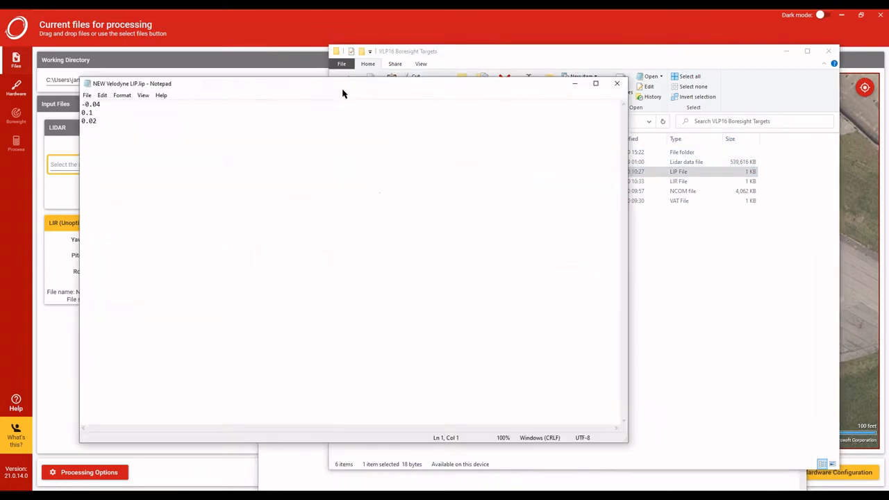
left_click_drag(352, 87, 582, 169)
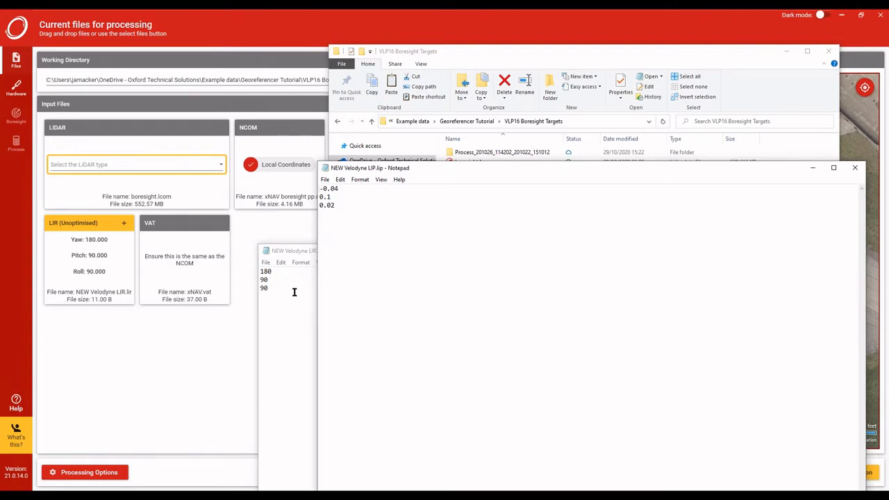
left_click(295, 254)
left_click_drag(290, 293, 271, 268)
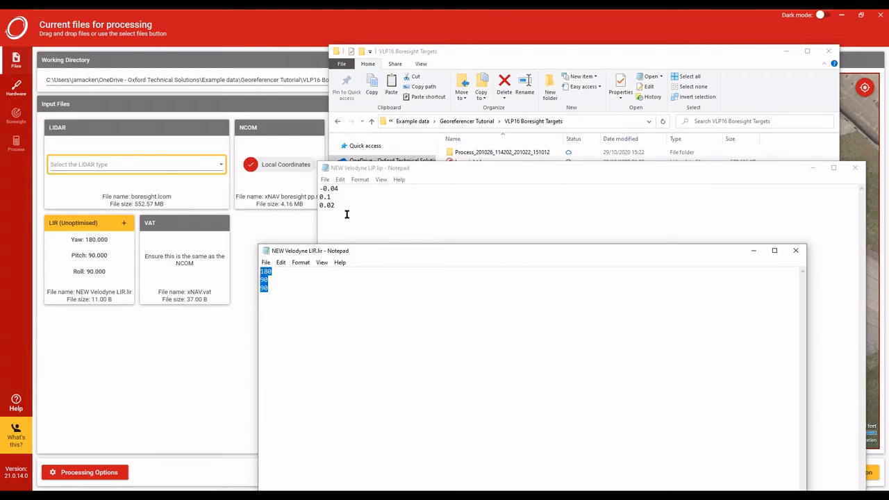
left_click(346, 214)
left_click_drag(350, 204, 300, 168)
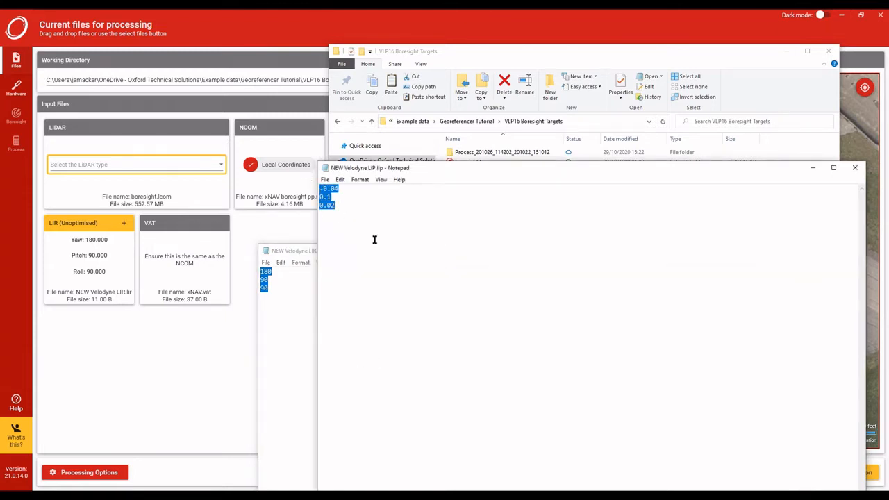
left_click(855, 168)
left_click(795, 250)
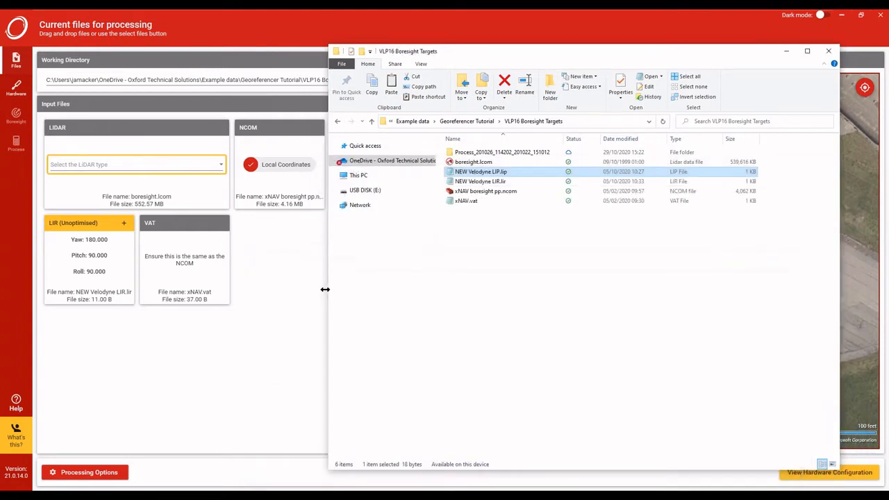
- Return to Georeferencer and examine the INS route and its surroundings on the map
left_click(283, 298)
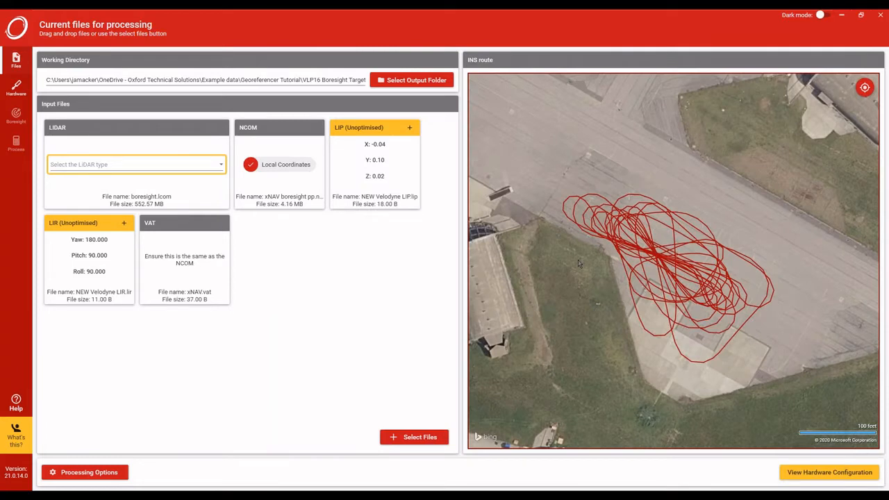
left_click_drag(759, 248, 738, 218)
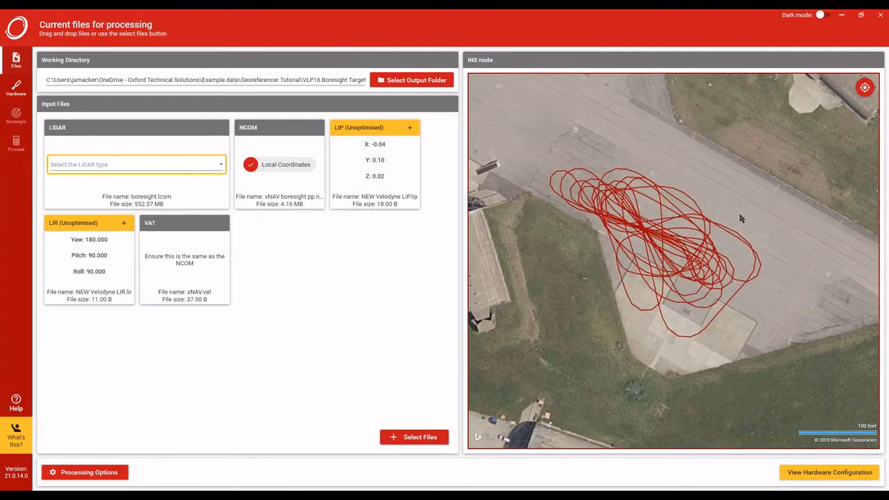
scroll(676, 292, "down", 5)
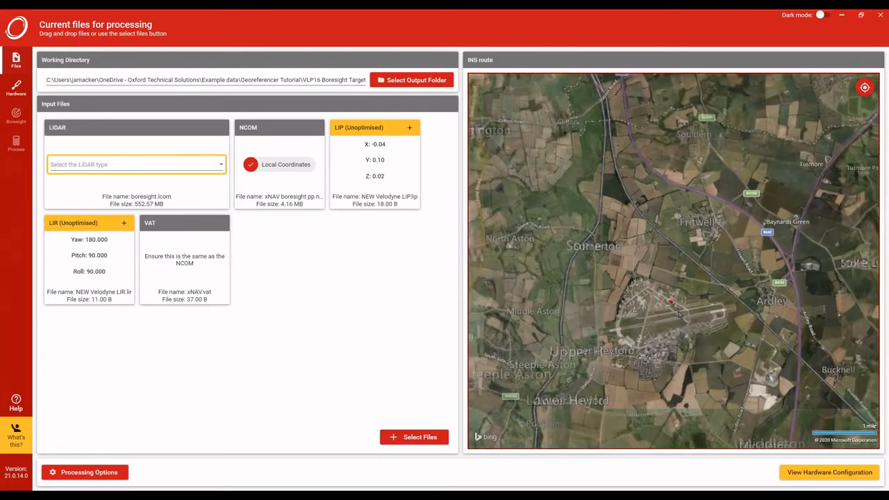
scroll(692, 284, "up", 5)
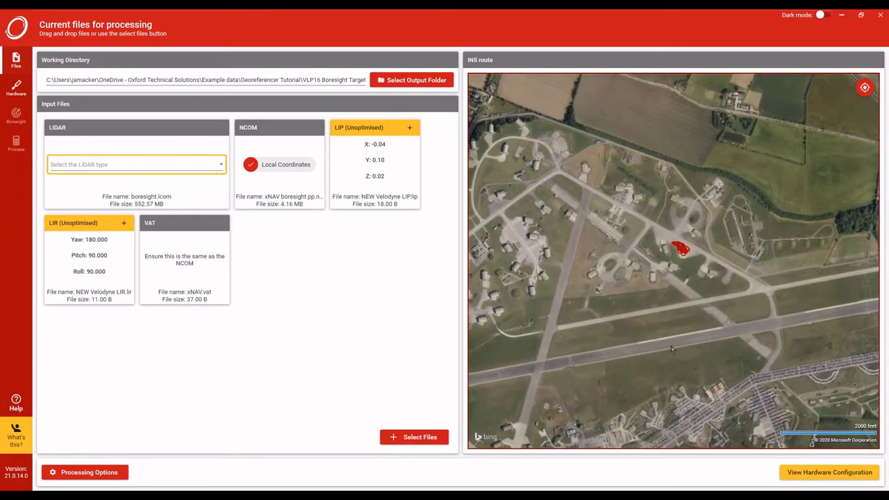
left_click_drag(670, 345, 722, 245)
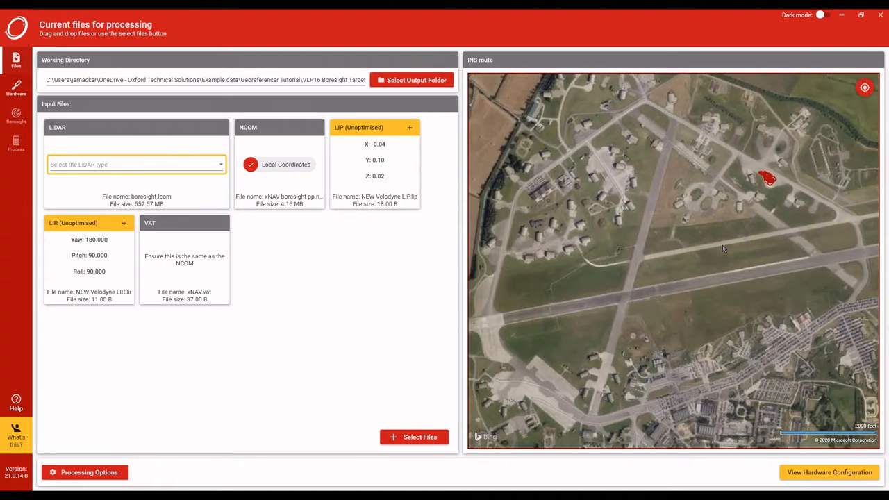
- Examine the INS route against the surrounding airfield and up close to inspect its overlapping loops
scroll(722, 245, "down", 2)
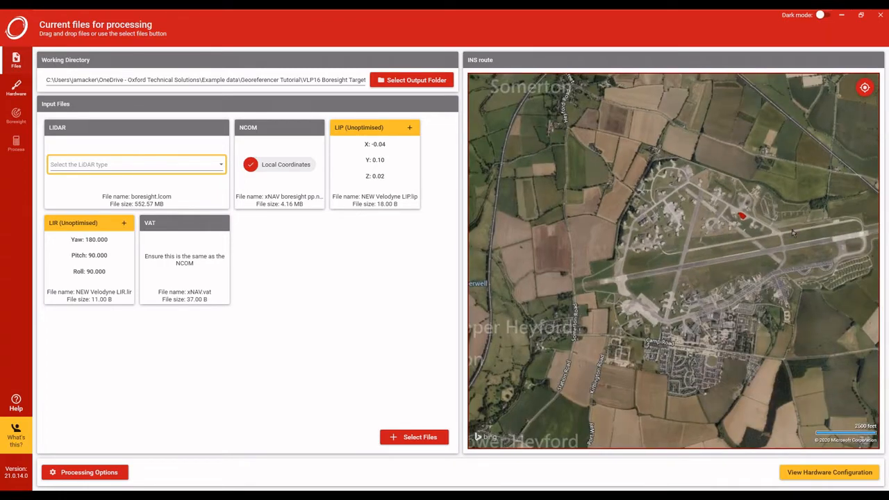
left_click_drag(792, 233, 662, 262)
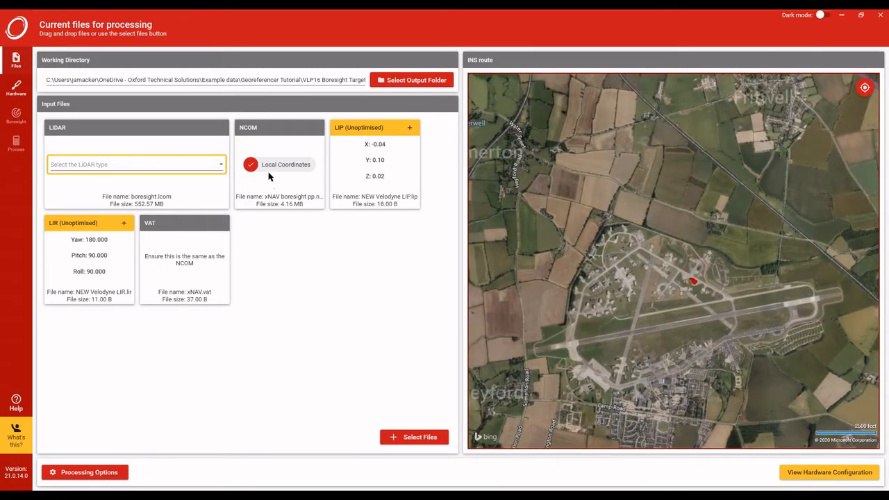
scroll(694, 281, "up", 5)
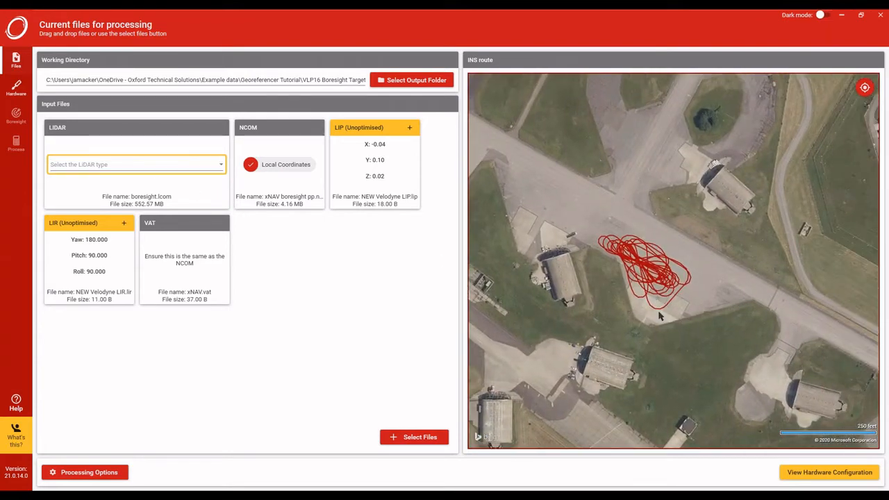
scroll(633, 262, "up", 3)
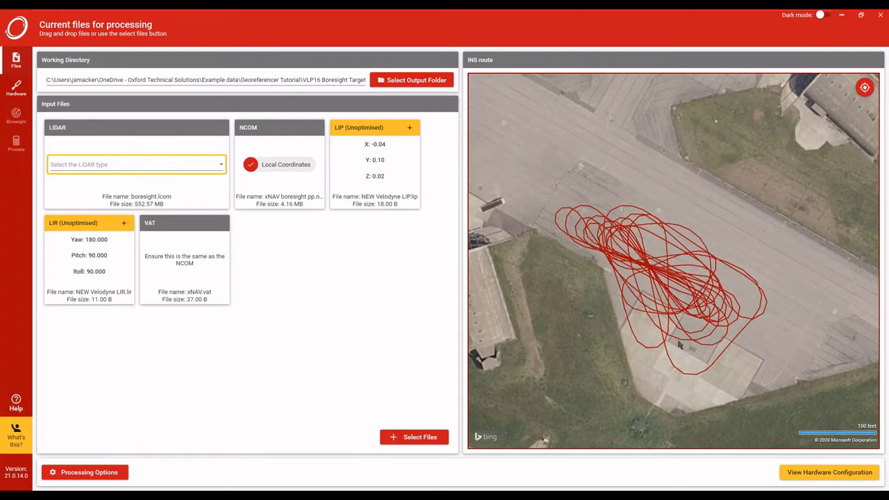
scroll(572, 316, "down", 1)
left_click_drag(679, 264, 675, 245)
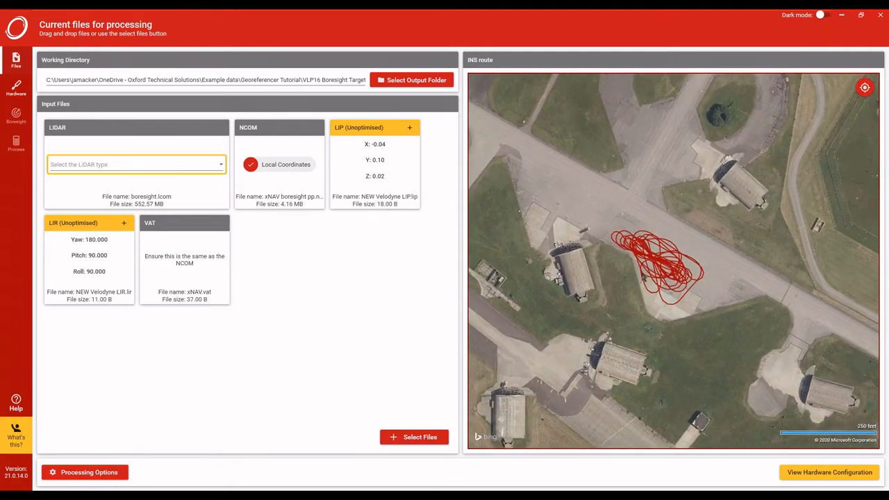
scroll(680, 264, "up", 2)
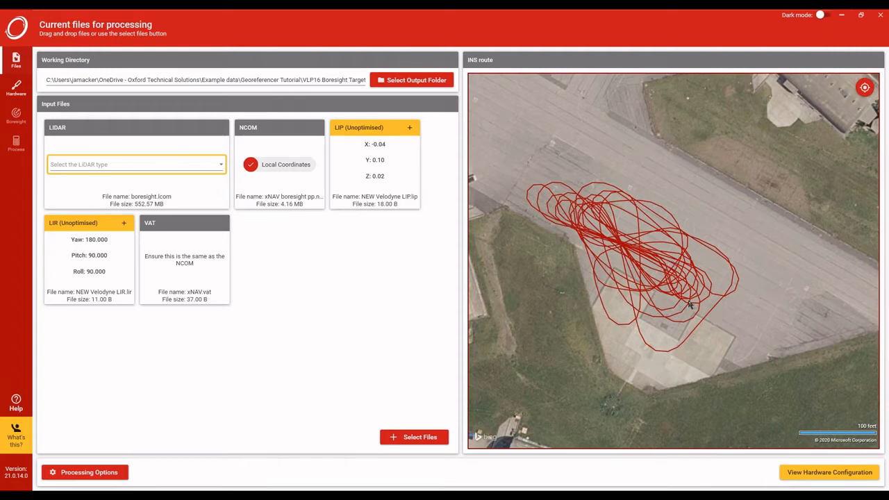
- Set the LiDAR type for boresight.lcom to Puck
left_click(218, 170)
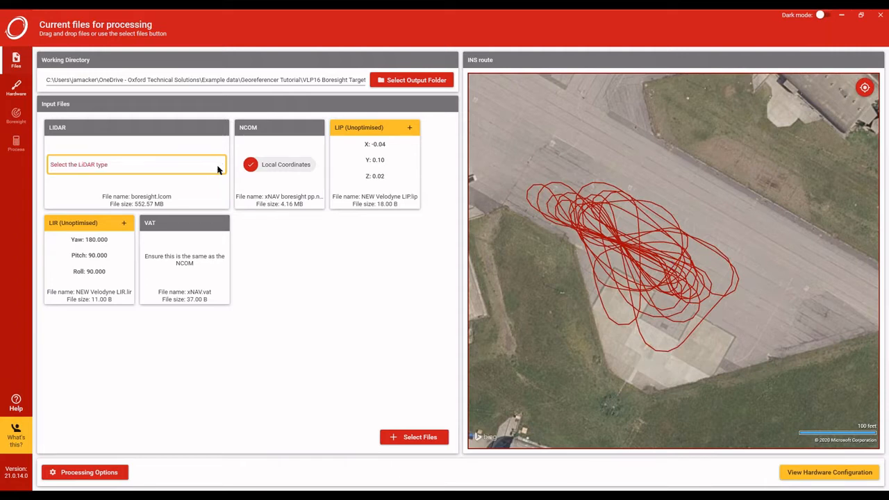
left_click(295, 243)
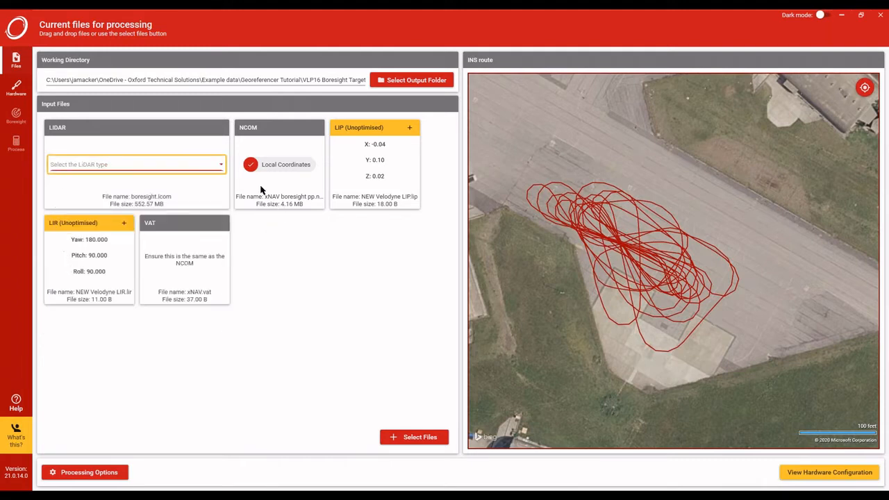
left_click(225, 172)
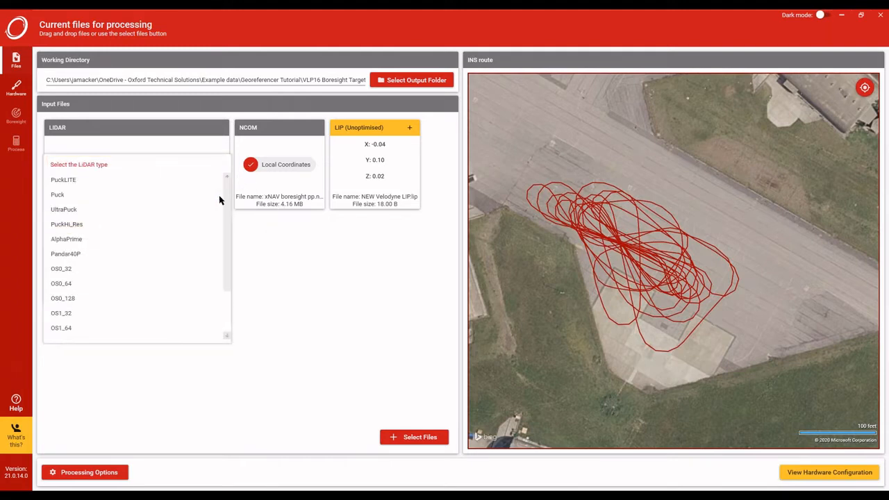
left_click_drag(224, 234, 232, 281)
scroll(229, 293, "up", 1)
left_click(94, 198)
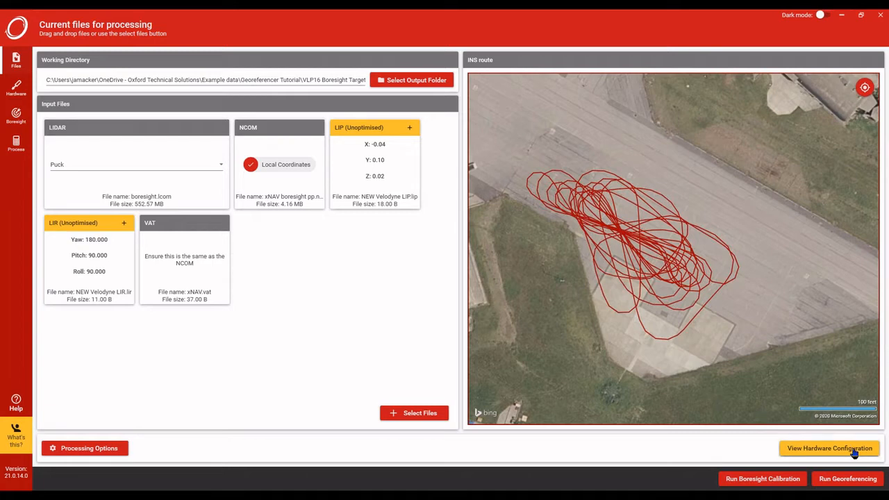
- Switch to File Explorer, open the OS1-64 Ouster Survey folder and widen the Name column to fit the full file names
left_click(118, 489)
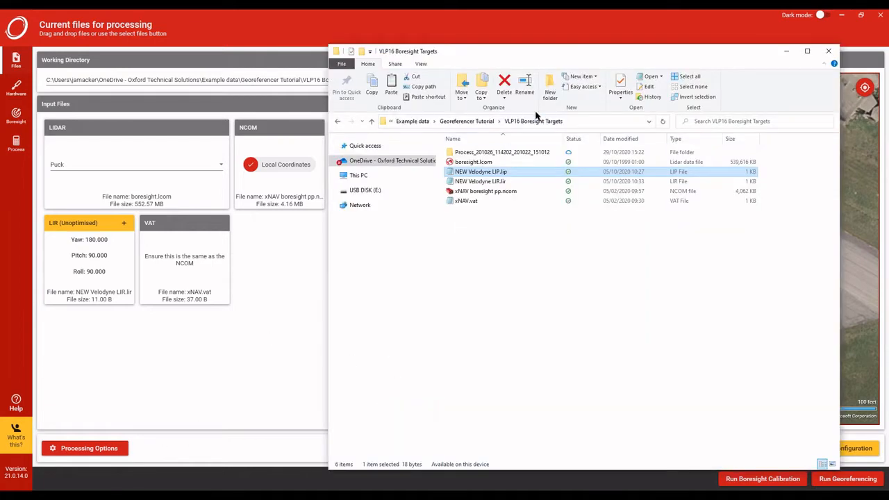
left_click(372, 121)
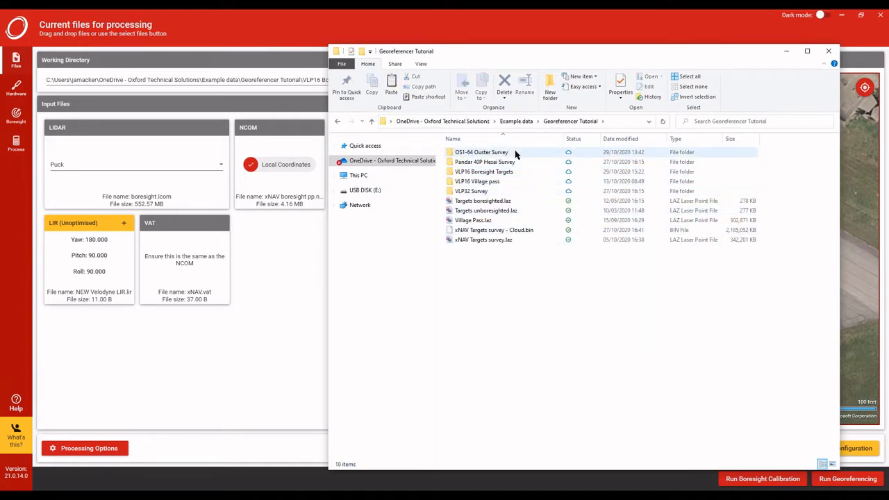
double_click(516, 152)
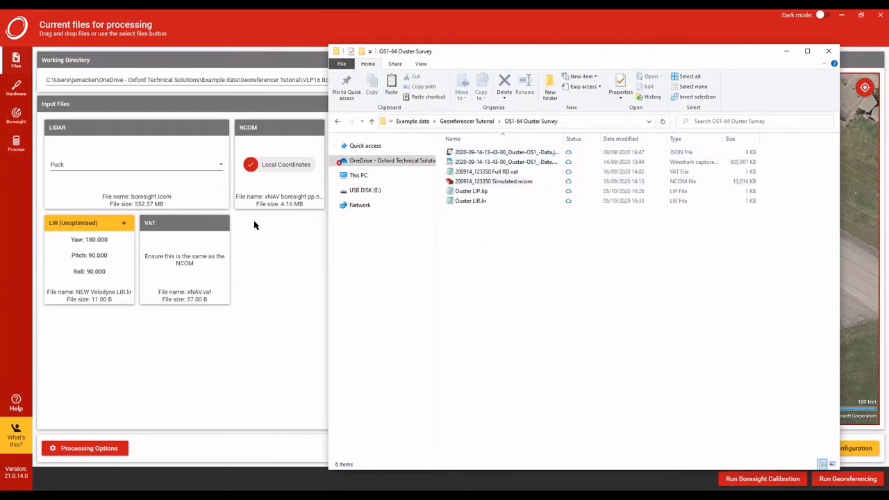
left_click(550, 152)
double_click(566, 134)
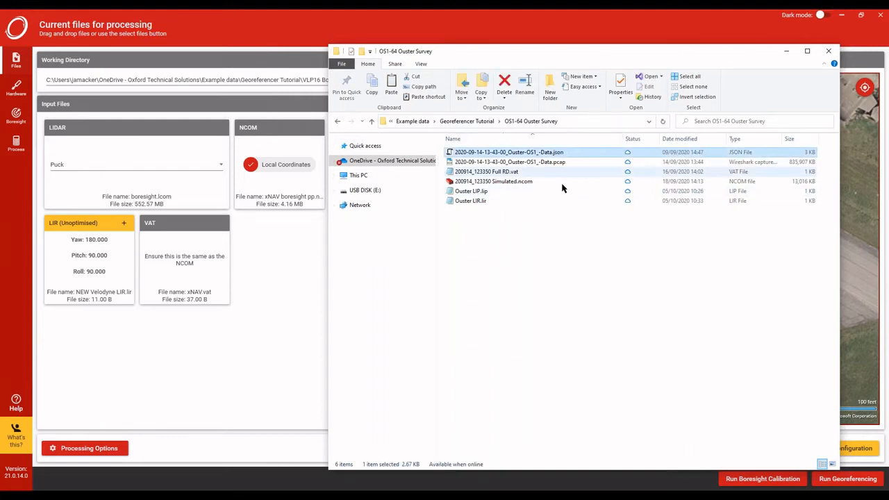
- Locate the Ouster JSON file alongside the pcap capture and narrow the Name column slightly
left_click(566, 153)
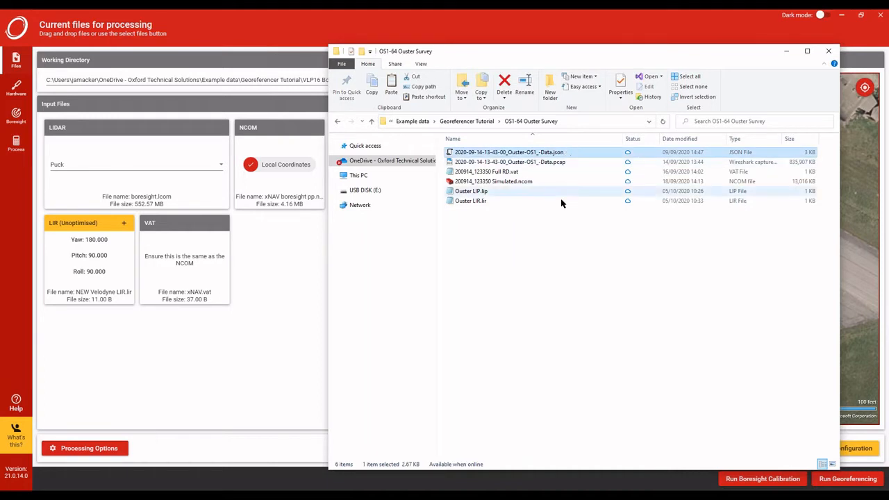
left_click(586, 265)
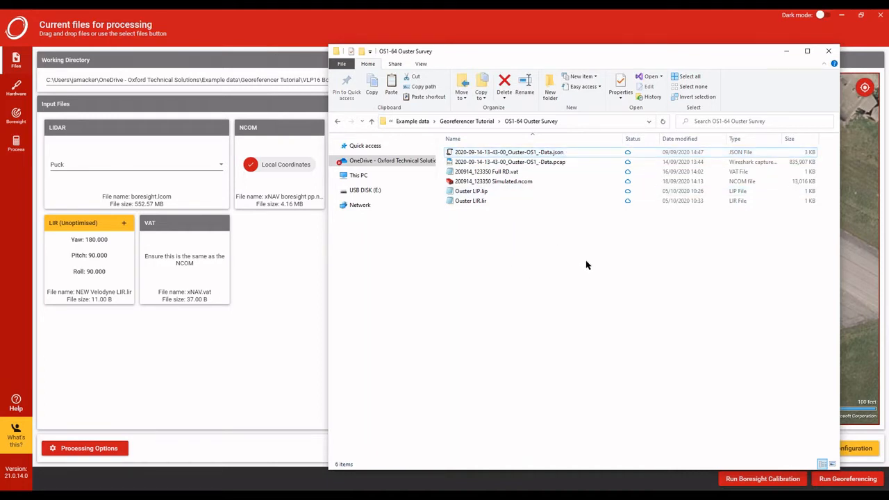
left_click(562, 154)
left_click(564, 247)
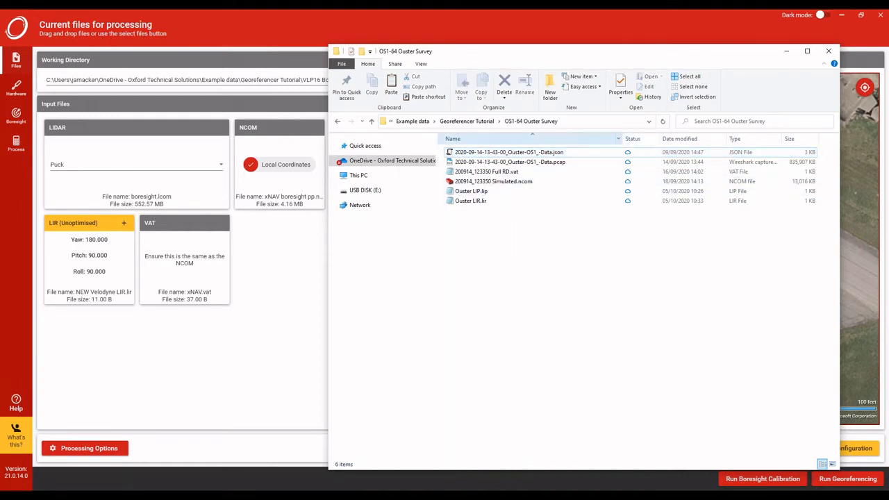
left_click_drag(619, 138, 580, 137)
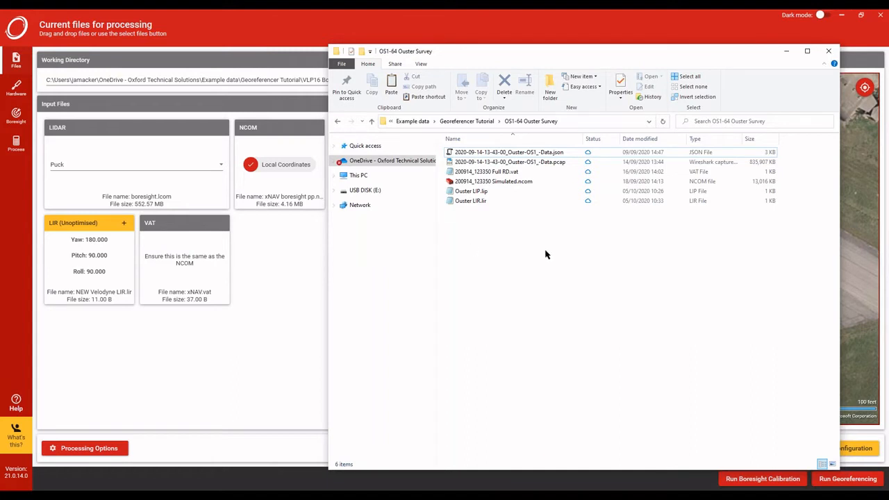
left_click(505, 152)
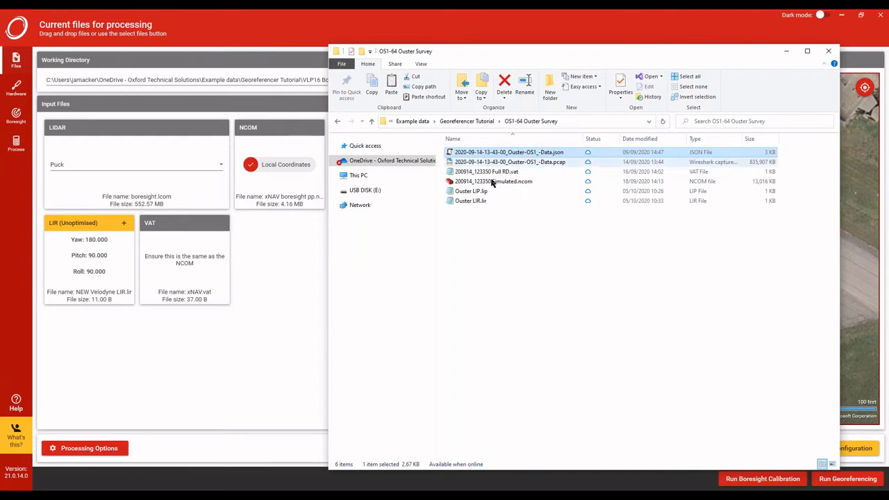
left_click(514, 248)
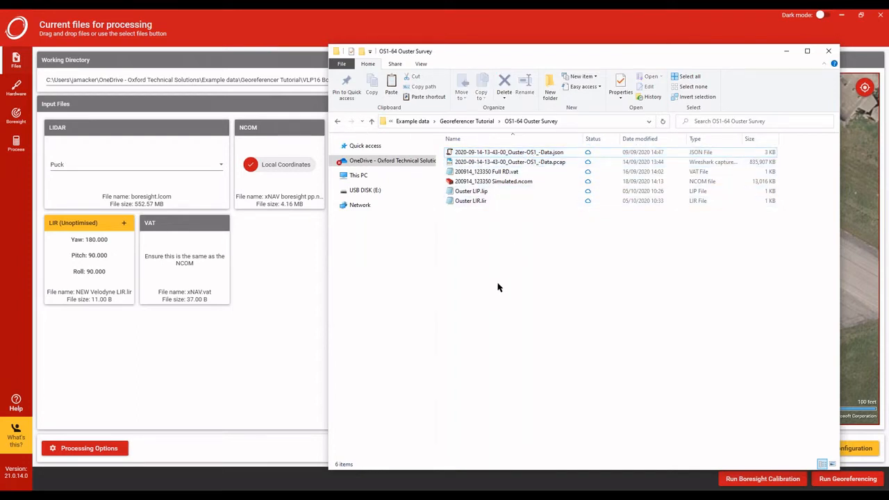
- Go back to the Georeferencer Tutorial folder and return to OxTS Georeferencer to open the hardware configuration
left_click(371, 121)
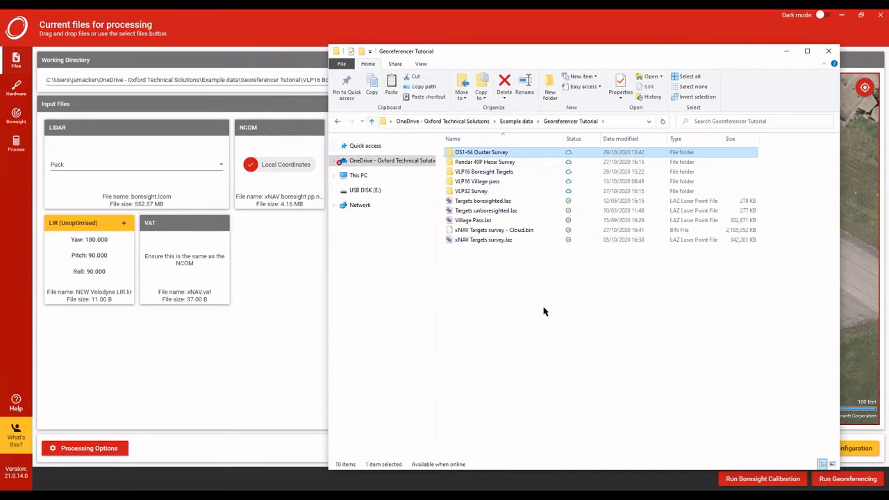
left_click(583, 277)
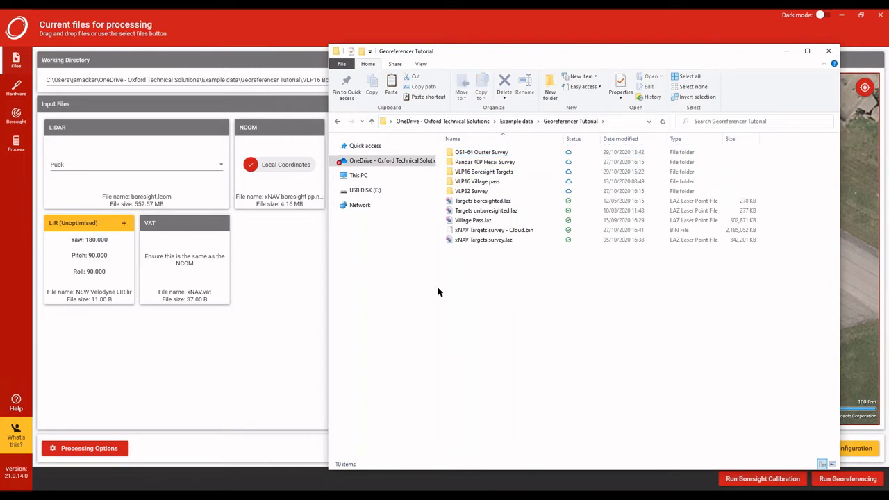
left_click(254, 280)
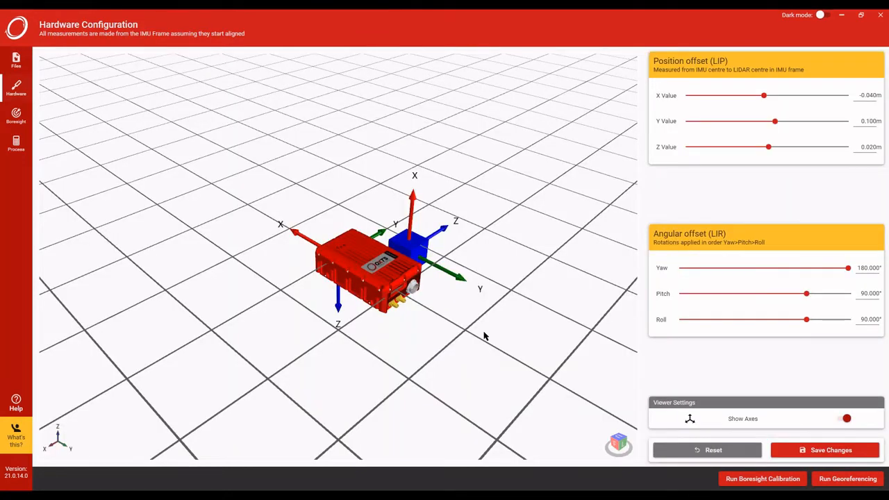
- Examine the position and axis orientation of the lidar relative to the IMU from several angles in the 3D hardware model
left_click_drag(483, 331, 438, 343)
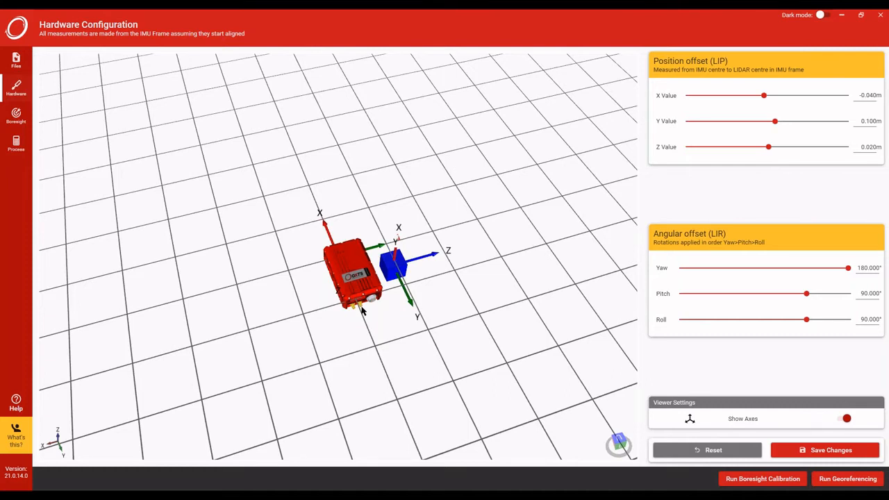
left_click_drag(359, 337, 346, 310)
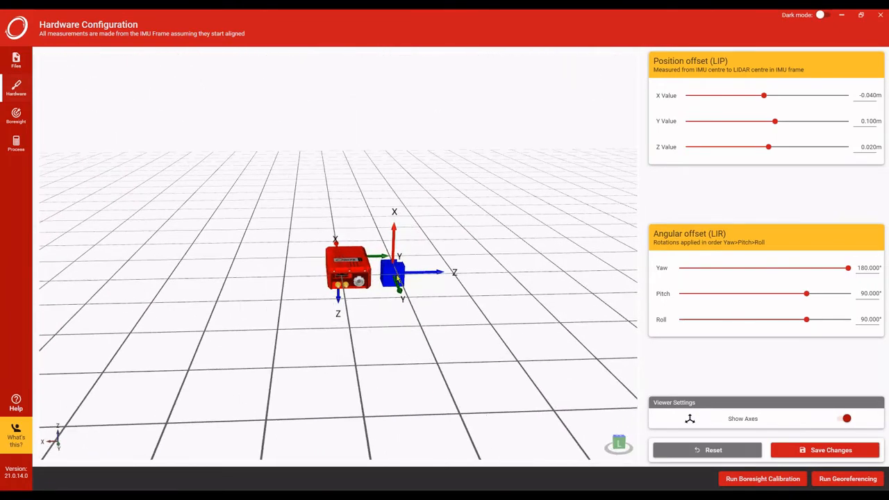
left_click_drag(394, 293, 318, 216)
left_click_drag(170, 317, 258, 418)
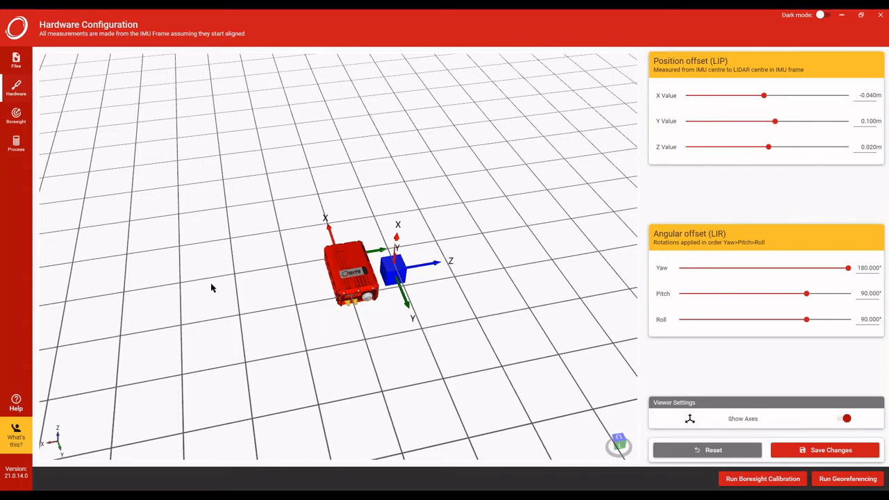
left_click_drag(341, 201, 371, 284)
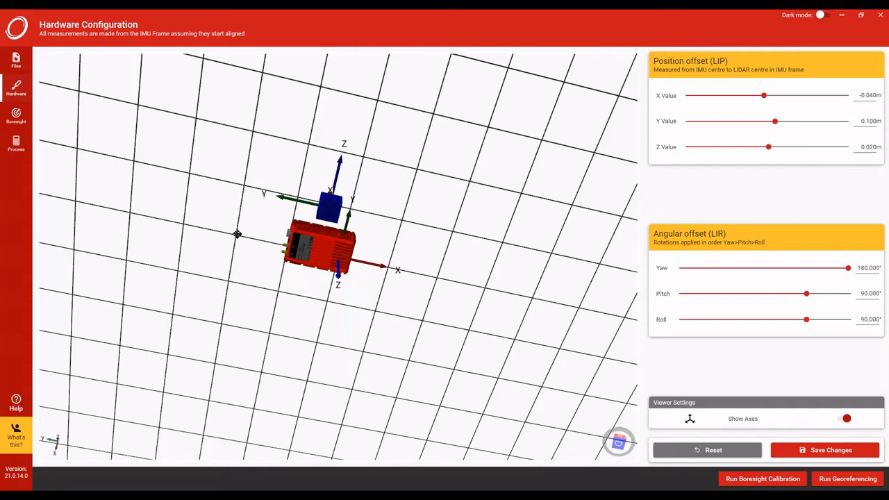
left_click_drag(238, 234, 248, 284)
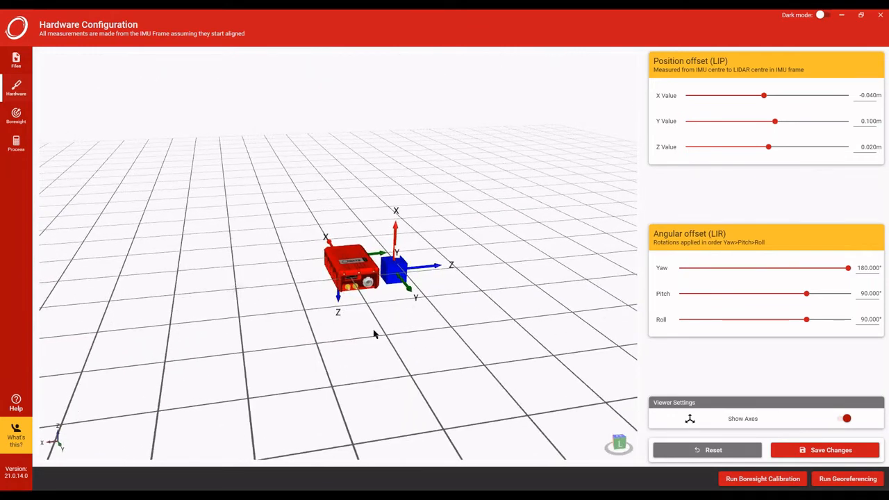
left_click_drag(375, 331, 361, 313)
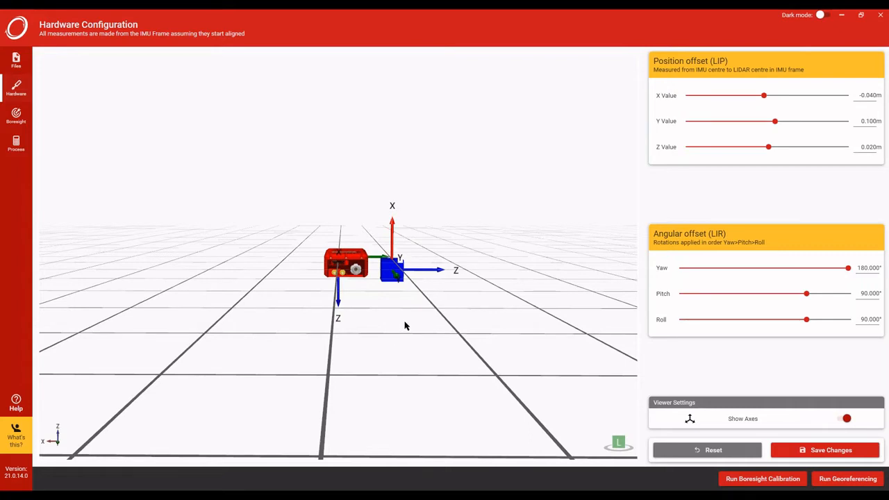
- Return to the current files and open the processing options to examine the boresight settings and the advanced commands entry
left_click(16, 60)
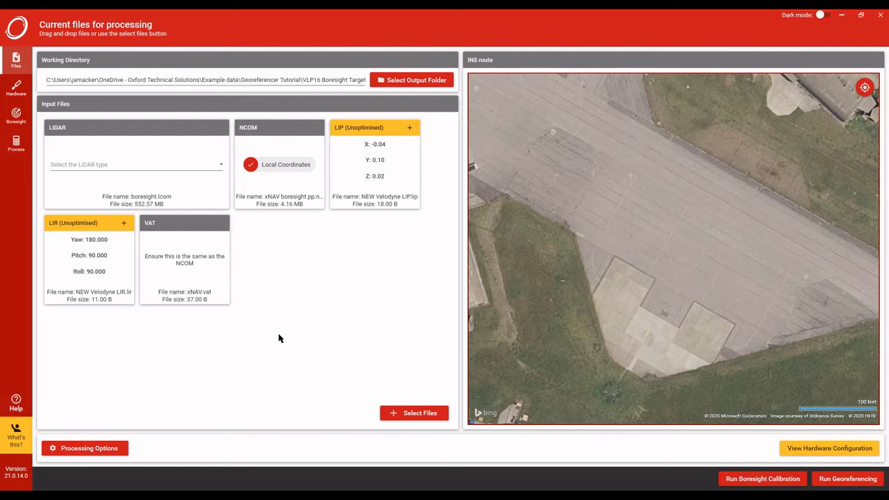
left_click(71, 450)
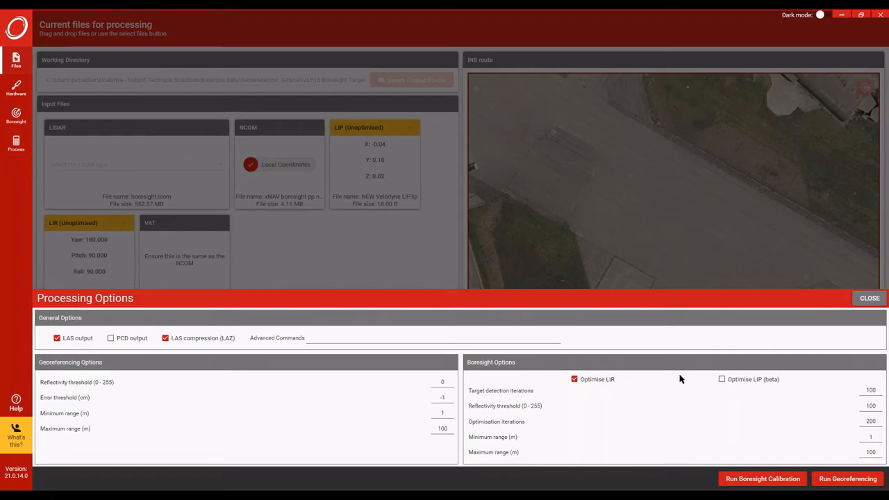
mouse_move(651, 410)
left_click(311, 339)
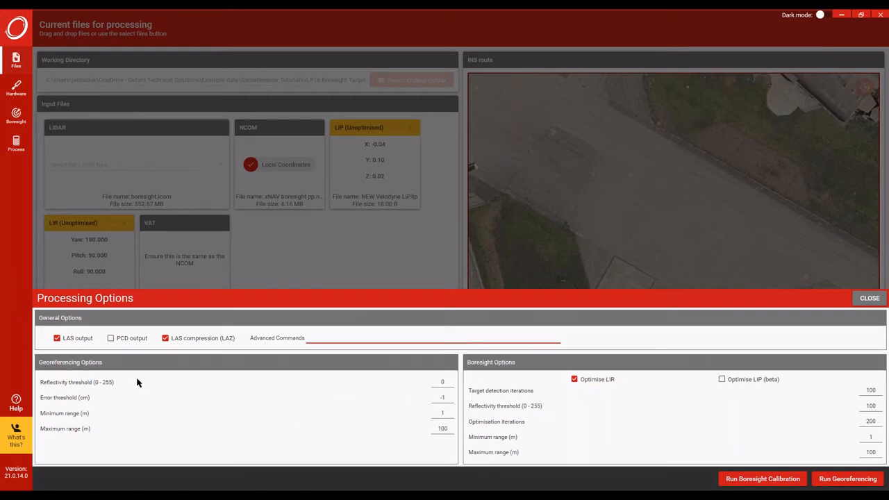
- Examine the reflectivity threshold setting in the georeferencing options
mouse_move(109, 385)
left_click(443, 382)
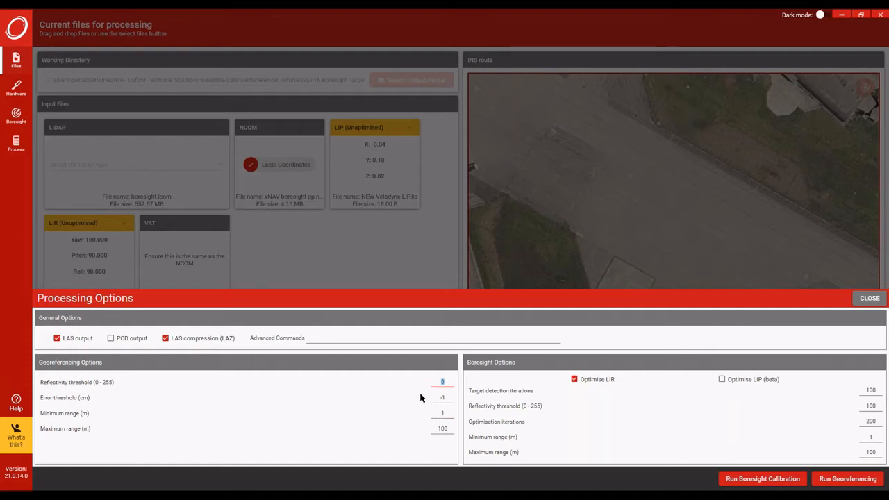
left_click(449, 382)
double_click(451, 382)
left_click(446, 382)
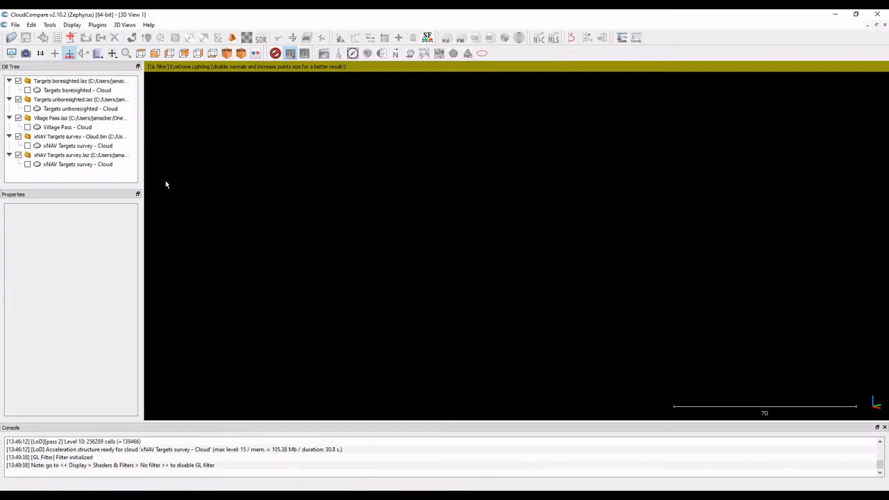
- Switch to CloudCompare and display the point cloud from xNAV Targets survey.laz
left_click(28, 165)
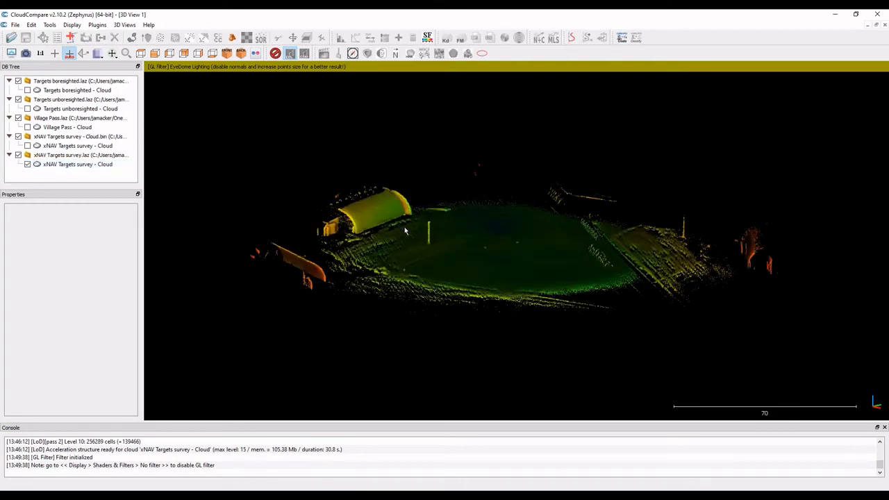
- Examine the survey targets and surrounding buildings in the xNAV Targets survey point cloud from several angles
scroll(445, 256, "up", 10)
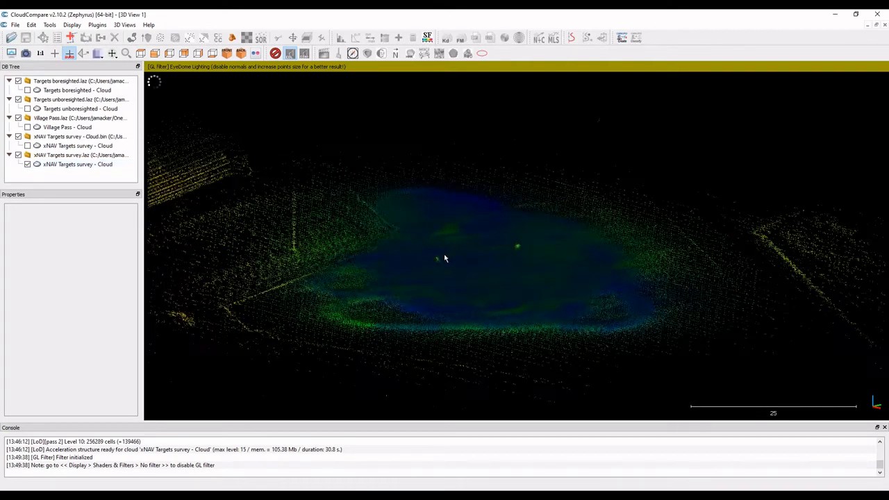
scroll(445, 258, "up", 5)
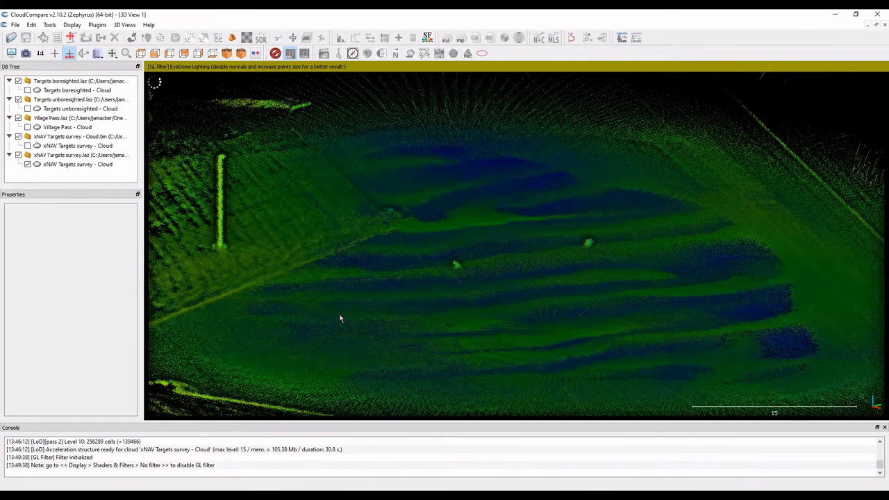
left_click_drag(343, 284, 658, 311)
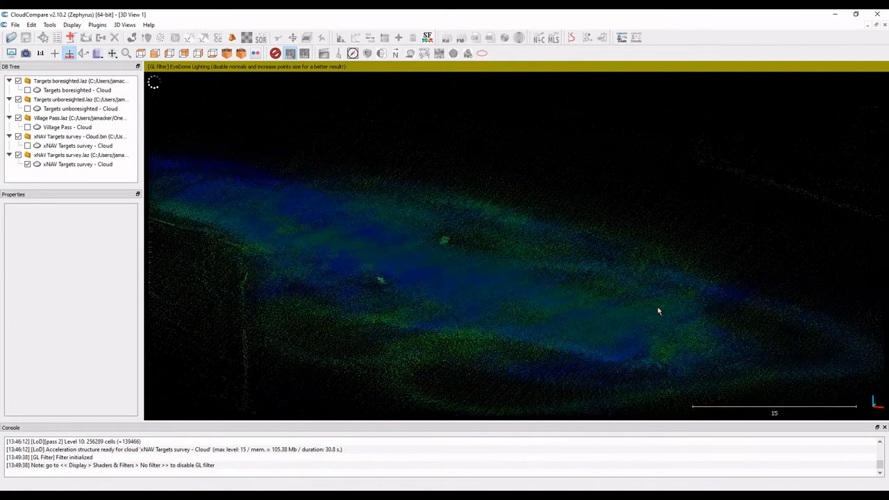
scroll(633, 307, "down", 11)
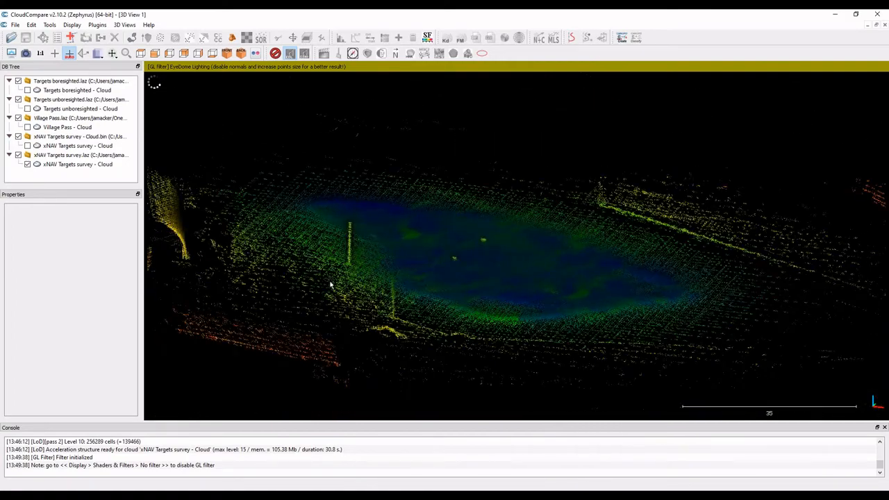
left_click_drag(330, 284, 324, 340)
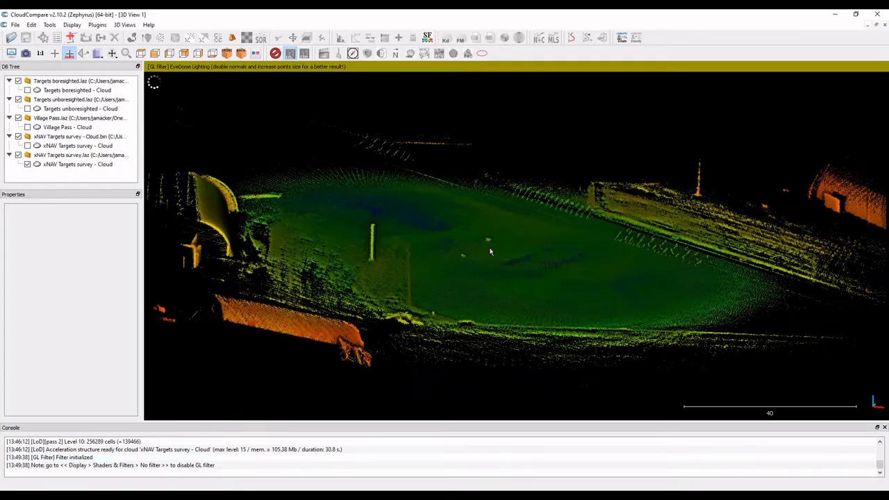
- Select the displayed xNAV Targets survey cloud and set its active scalar field to Intensity
left_click(109, 164)
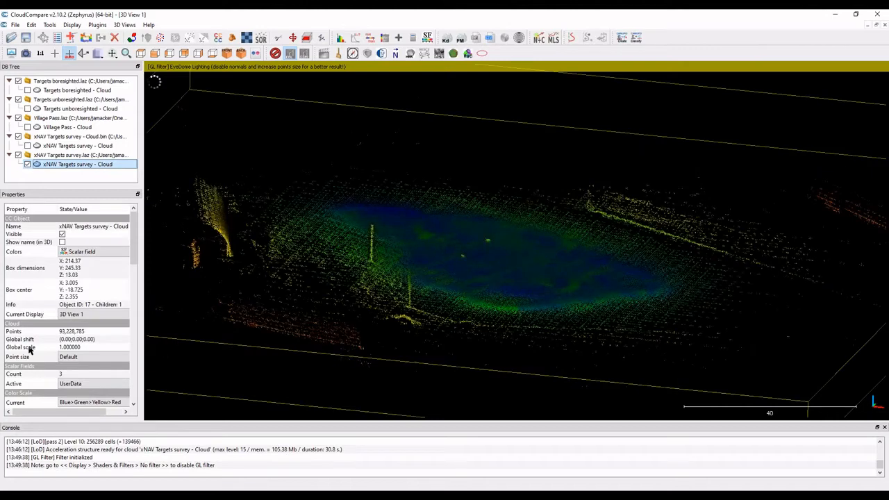
scroll(26, 349, "down", 1)
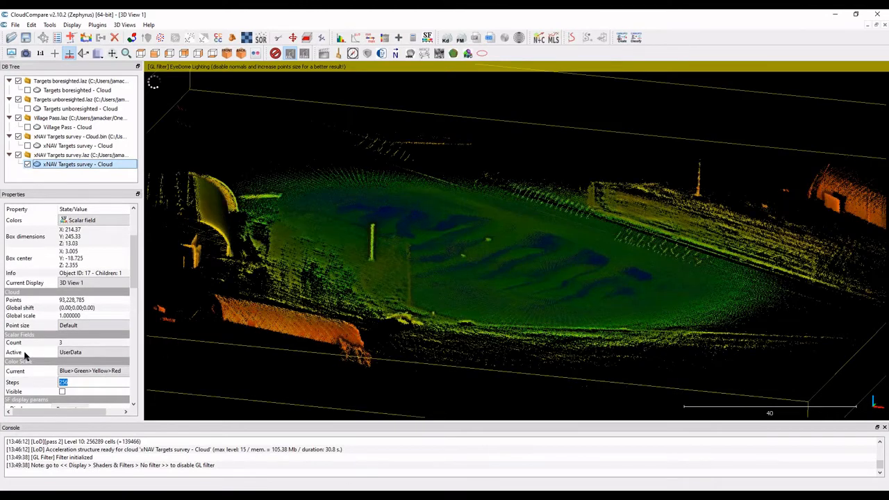
left_click(85, 355)
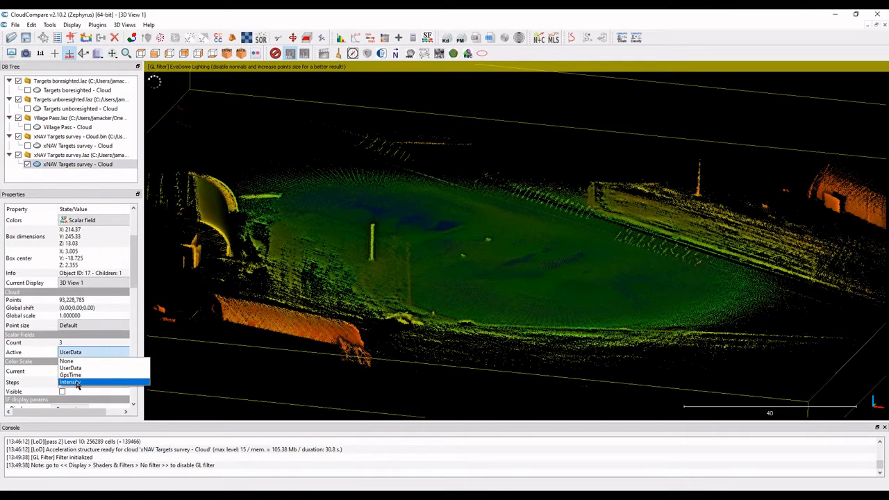
left_click(78, 385)
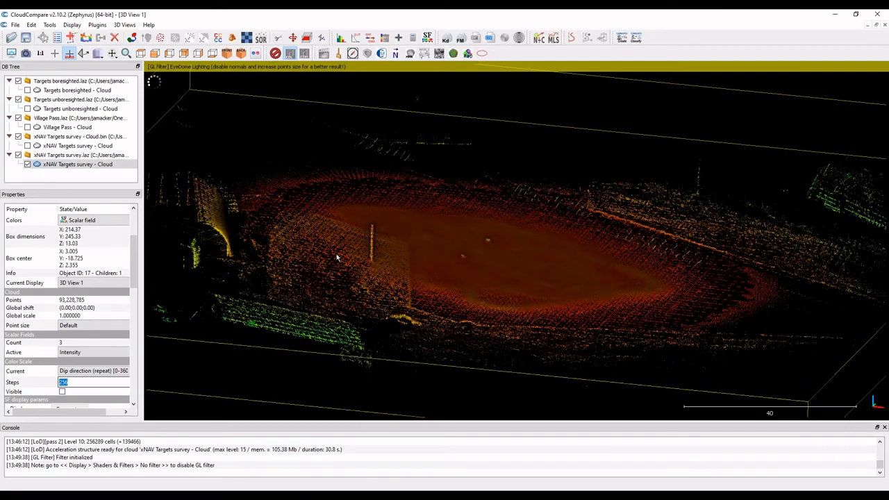
- Raise the minimum displayed intensity of the xNAV Targets survey cloud to about 109 to filter out low-intensity points
scroll(432, 244, "down", 2)
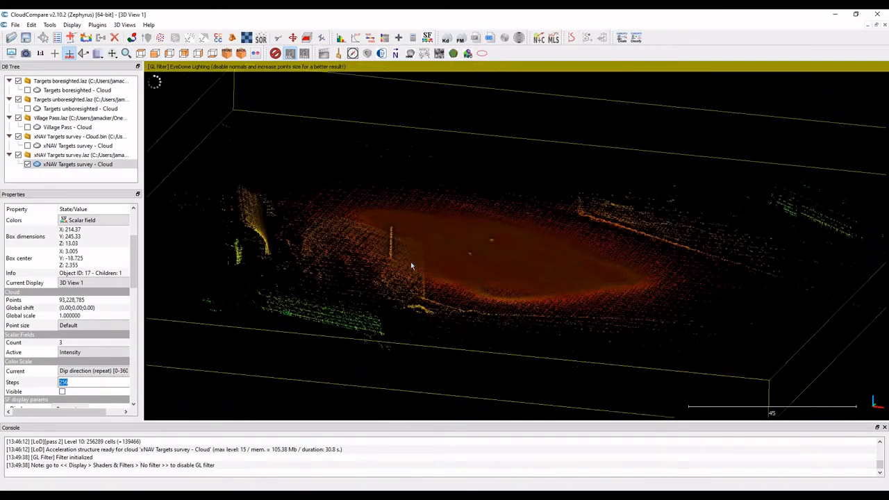
scroll(97, 334, "down", 3)
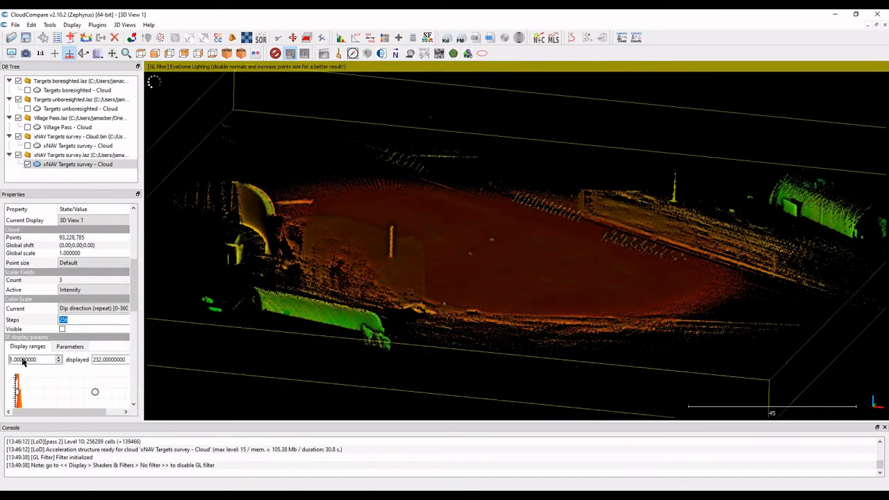
scroll(22, 306, "down", 2)
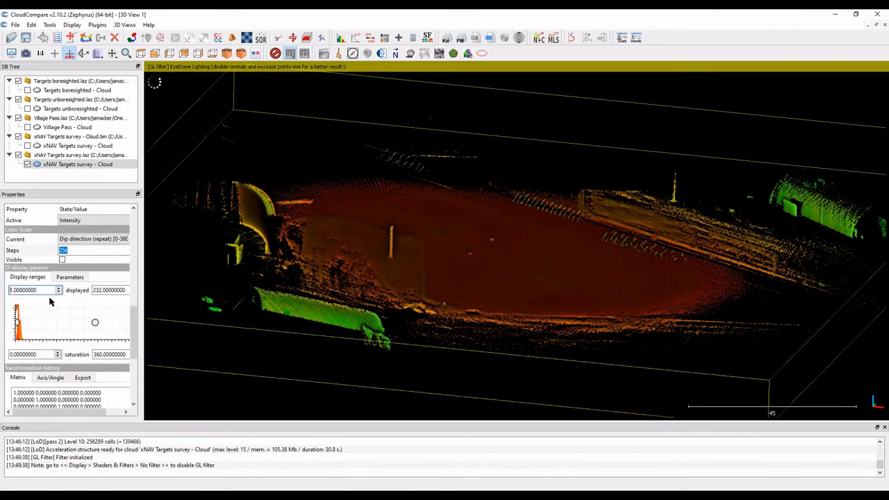
left_click(74, 278)
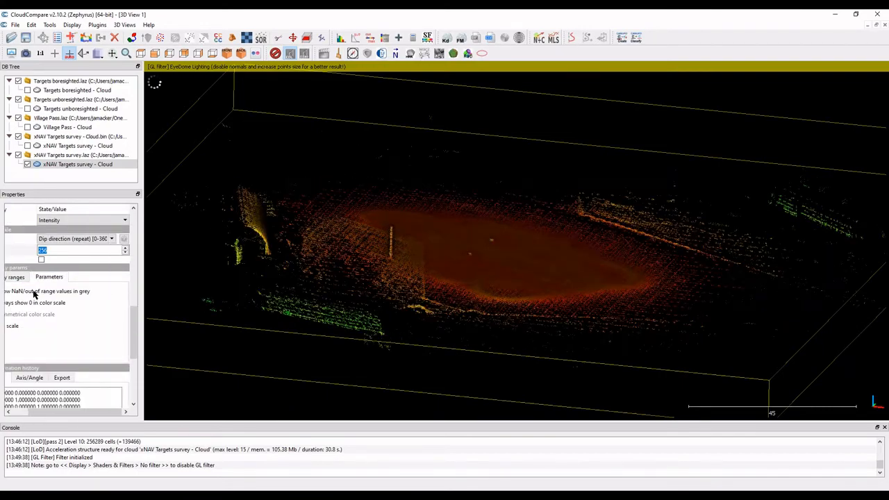
left_click(15, 277)
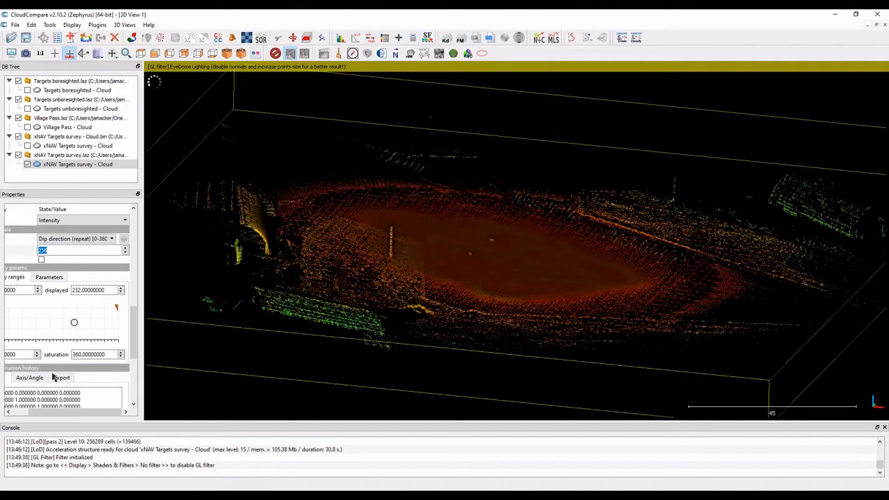
left_click_drag(57, 412, 37, 412)
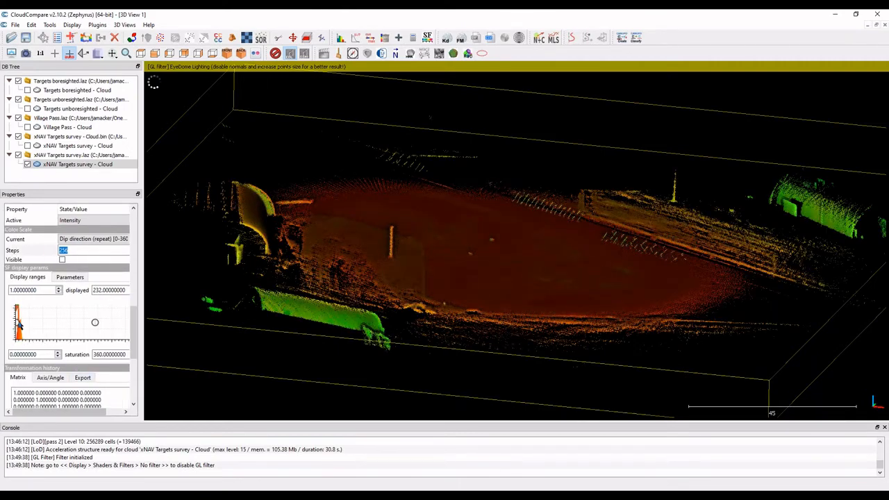
left_click_drag(17, 322, 53, 324)
- Switch to Georeferencer and examine the survey route on the INS route map at closer range
scroll(434, 240, "up", 5)
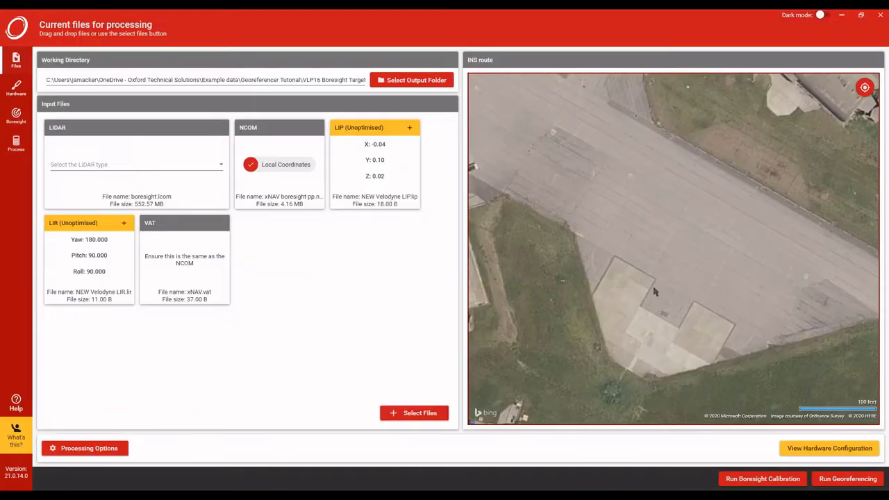
scroll(653, 295, "up", 3)
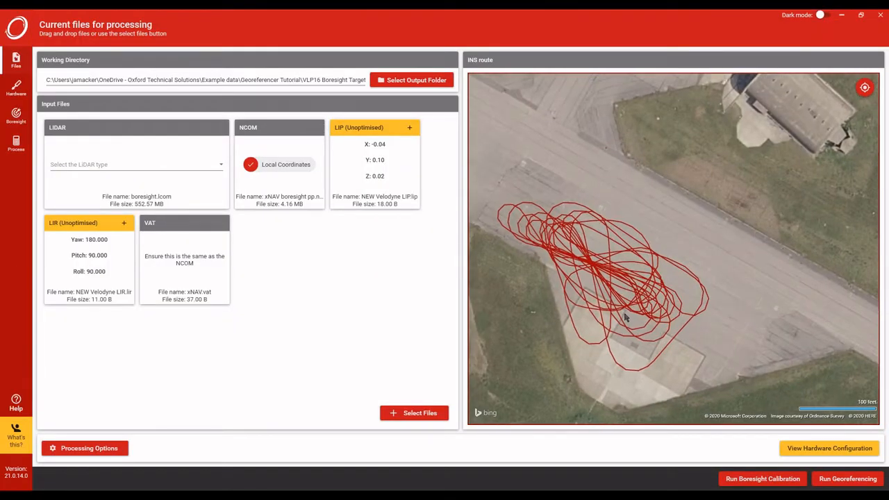
scroll(592, 345, "down", 2)
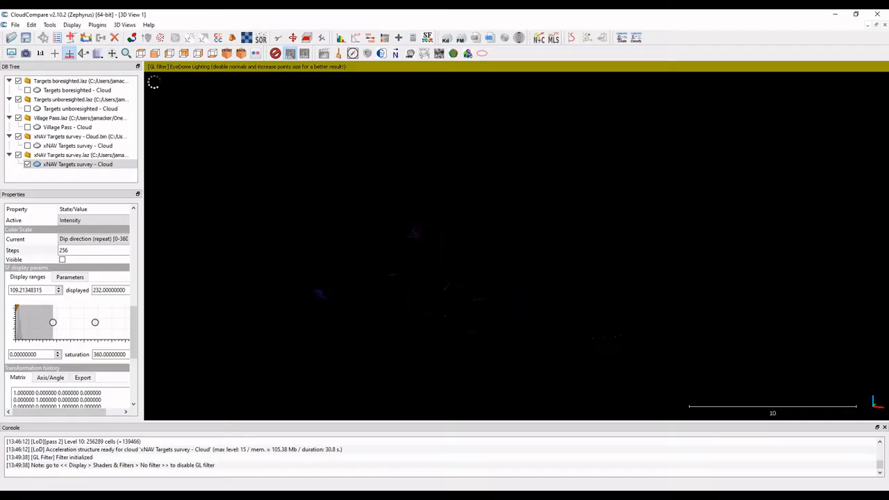
- Return to CloudCompare and examine the remaining high-intensity target points from several angles
left_click_drag(327, 212, 371, 279)
double_click(500, 227)
left_click_drag(349, 312, 620, 319)
left_click_drag(377, 274, 744, 271)
left_click_drag(800, 305, 572, 346)
left_click_drag(417, 294, 207, 299)
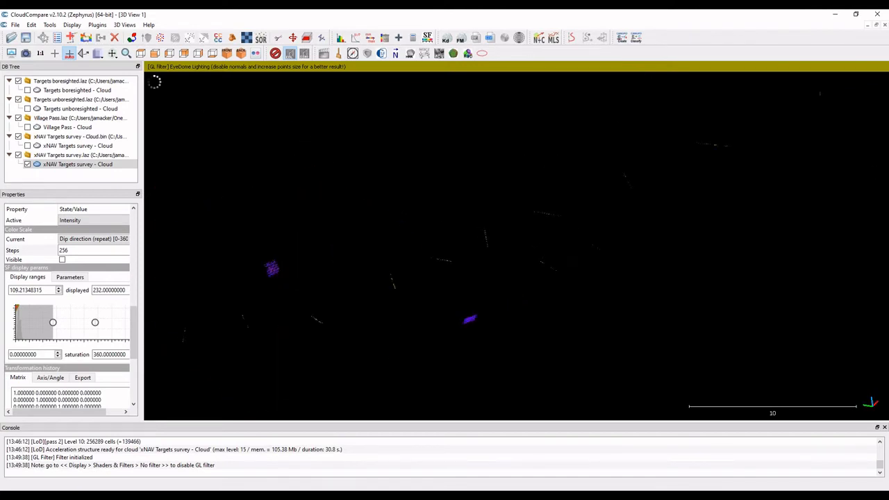
left_click_drag(743, 177, 510, 321)
scroll(515, 331, "down", 1)
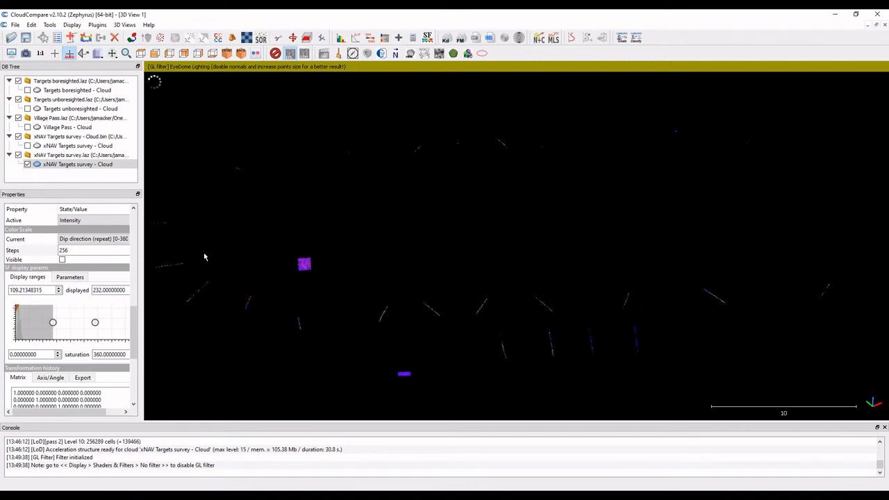
- Lower the minimum displayed intensity of the xNAV Targets survey cloud to 1 to bring back all points
scroll(532, 268, "down", 4)
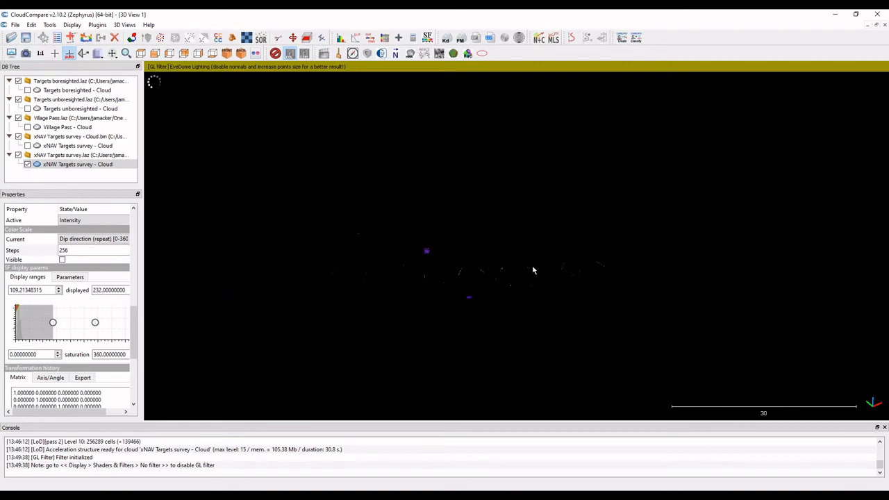
left_click_drag(53, 322, 16, 322)
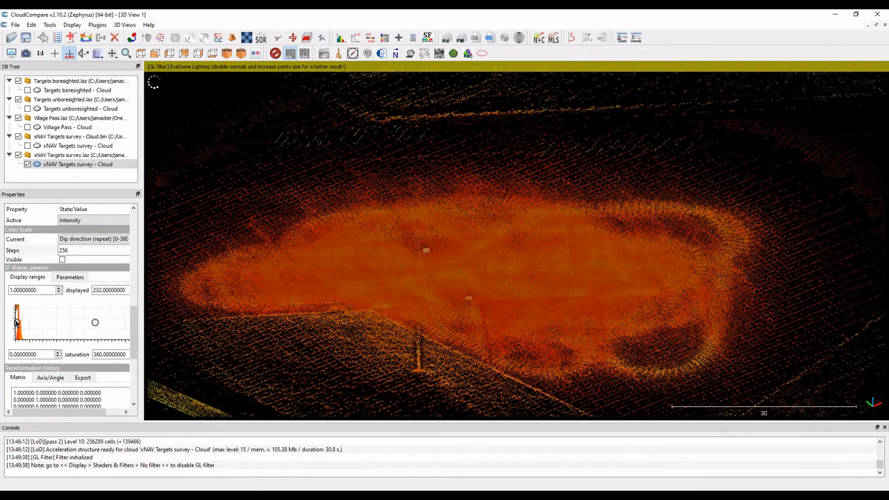
left_click_drag(363, 322, 424, 306)
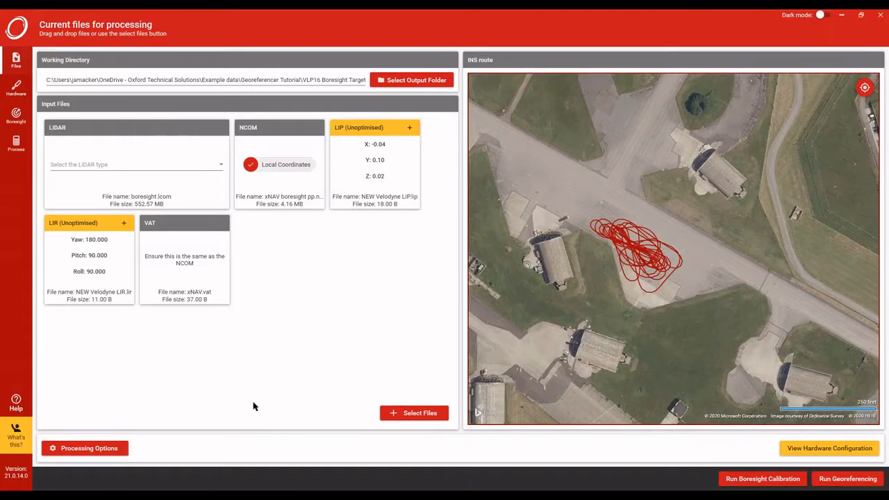
- In Georeferencer's processing options, set the georeferencing minimum range to 2 m and examine the error threshold setting
left_click(84, 447)
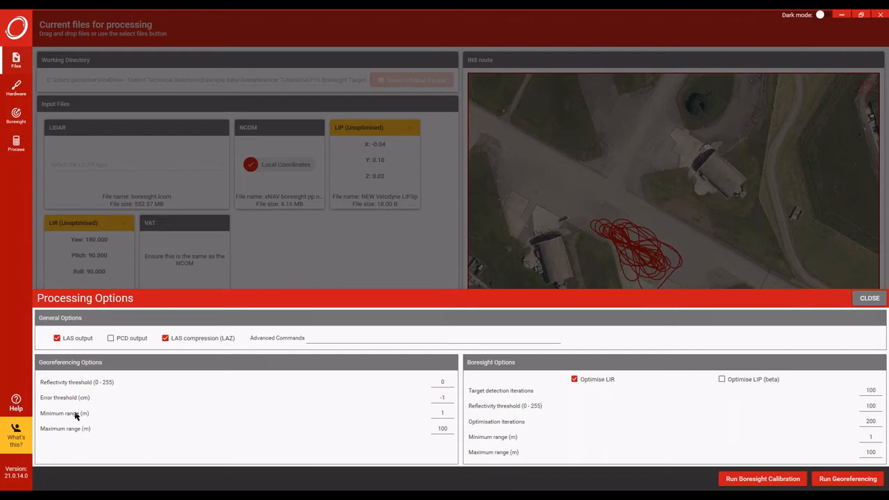
mouse_move(76, 415)
double_click(442, 413)
type("2")
key("Tab")
left_click(445, 414)
left_click(447, 396)
mouse_move(86, 400)
- Switch to CloudCompare, hide the xNAV Targets survey cloud and display the Village Pass cloud
left_click(352, 495)
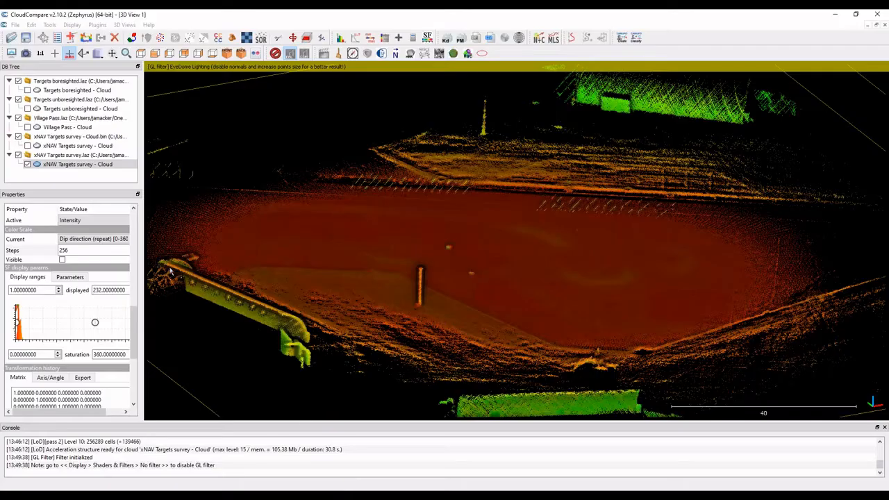
left_click(27, 164)
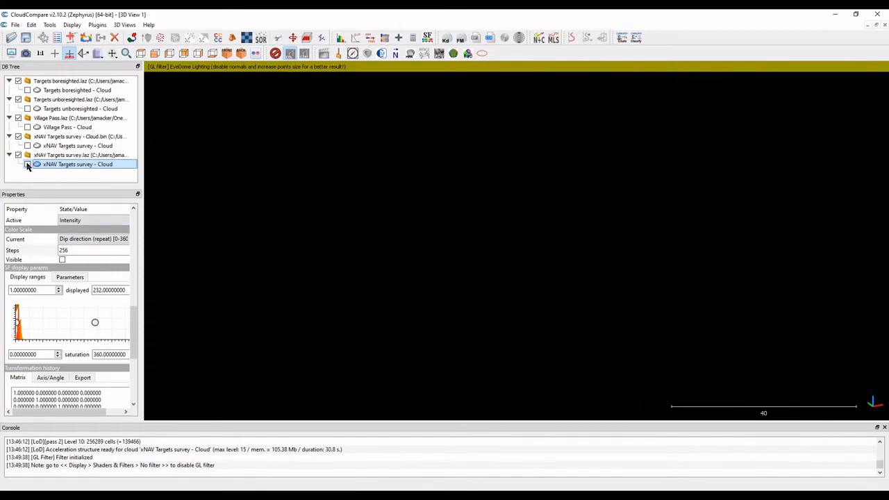
left_click(27, 127)
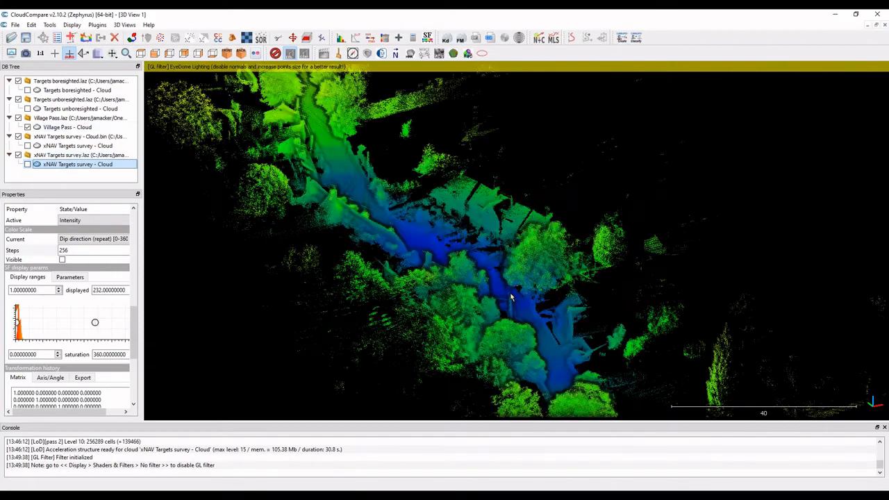
- Examine the Village Pass point cloud along the whole road, including the bend at its high point
scroll(510, 297, "down", 5)
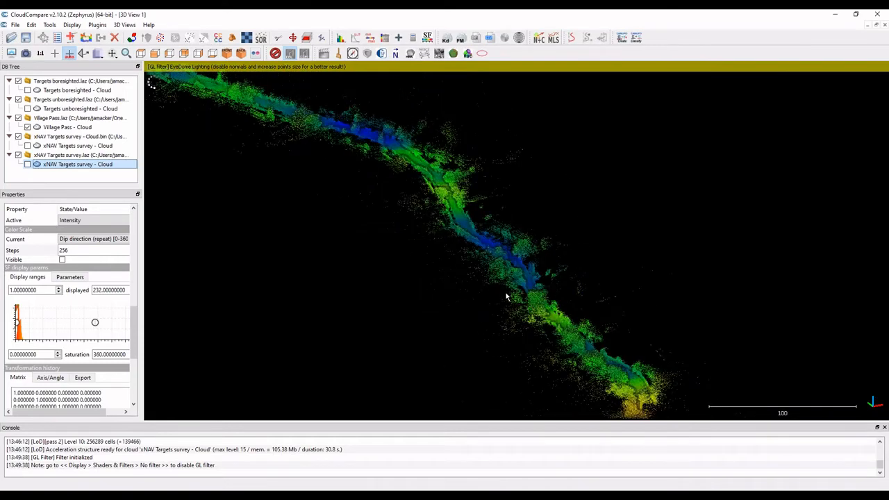
scroll(507, 297, "down", 5)
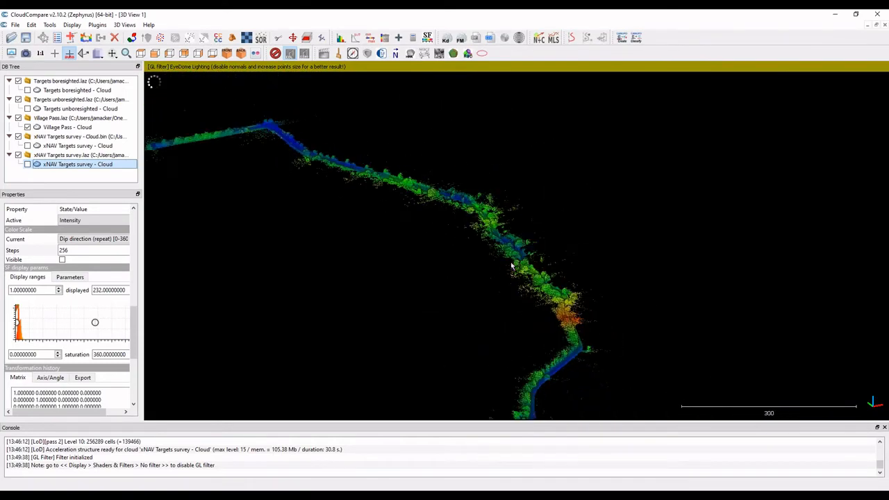
scroll(511, 266, "down", 1)
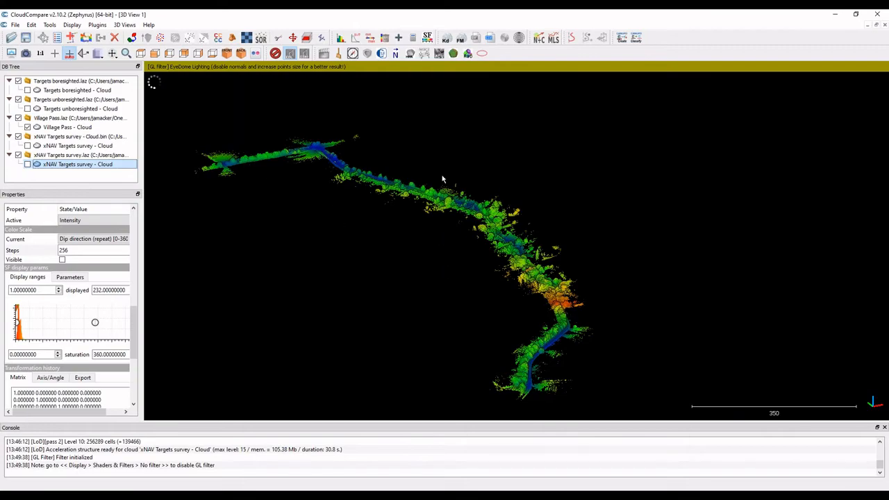
scroll(572, 318, "up", 7)
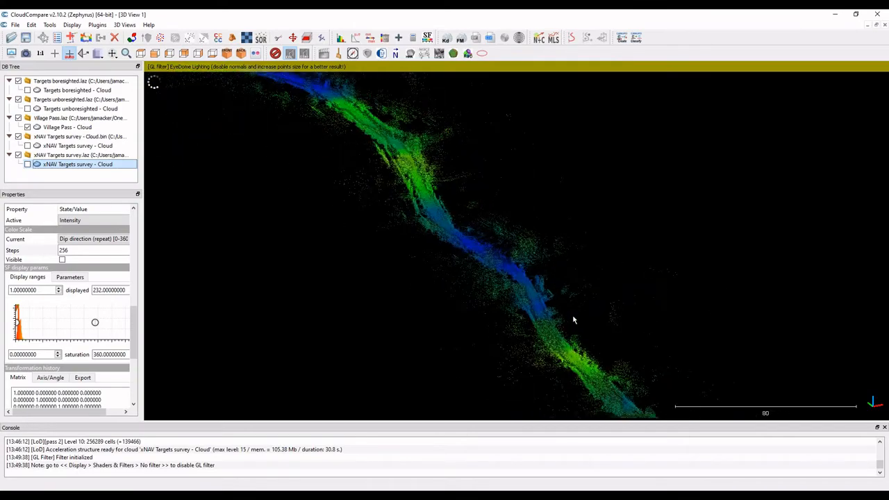
left_click_drag(573, 320, 399, 96)
left_click_drag(532, 324, 506, 262)
scroll(533, 272, "down", 3)
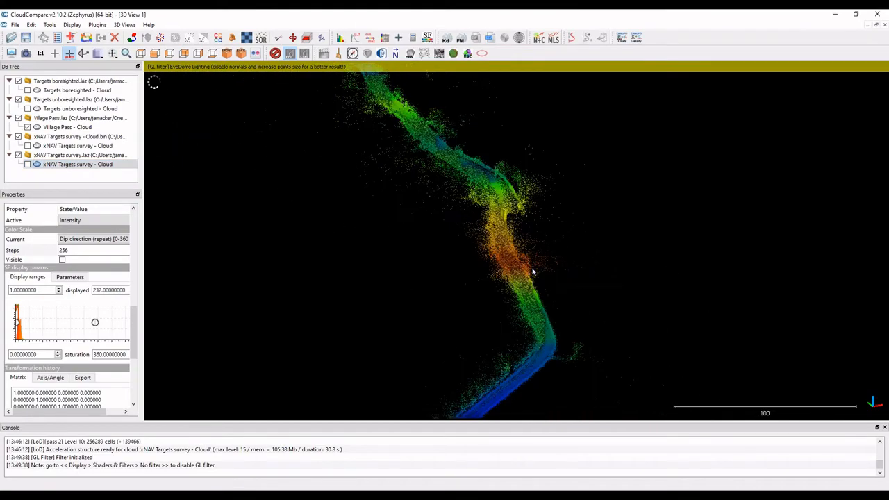
scroll(532, 272, "down", 3)
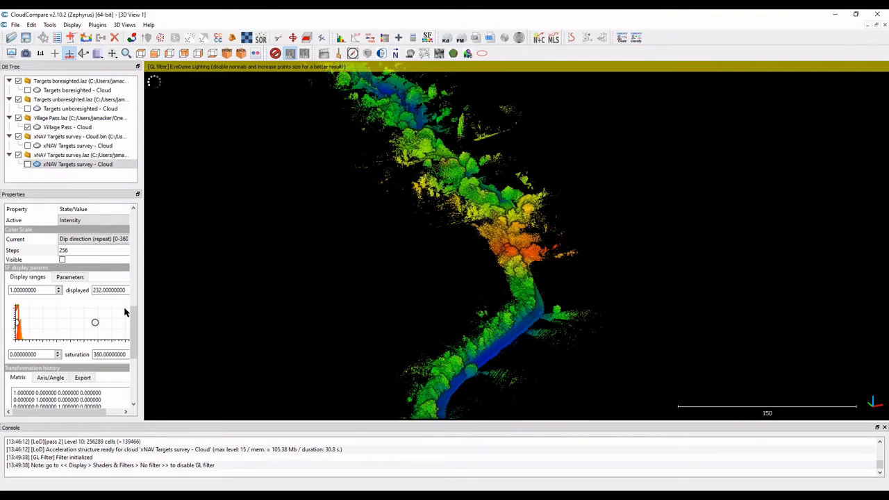
- Select the Village Pass cloud and check which scalar field is active for it
left_click(55, 128)
scroll(21, 285, "up", 4)
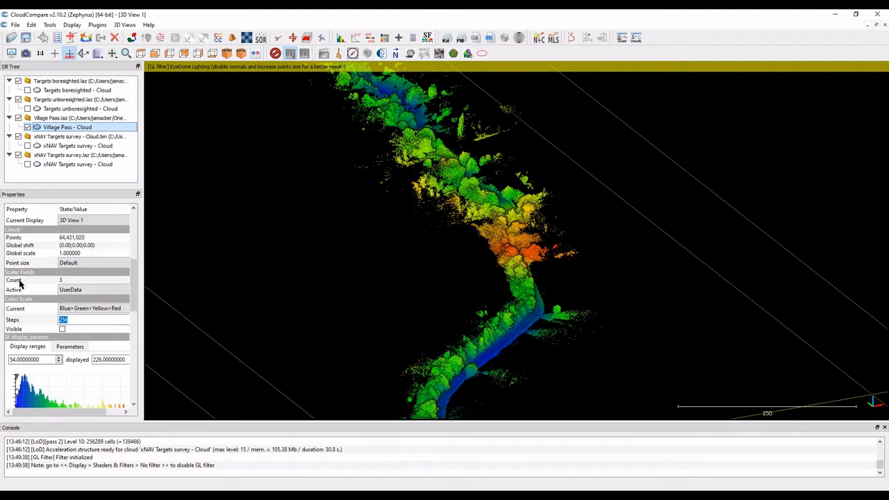
scroll(21, 283, "up", 2)
left_click(74, 353)
left_click(74, 354)
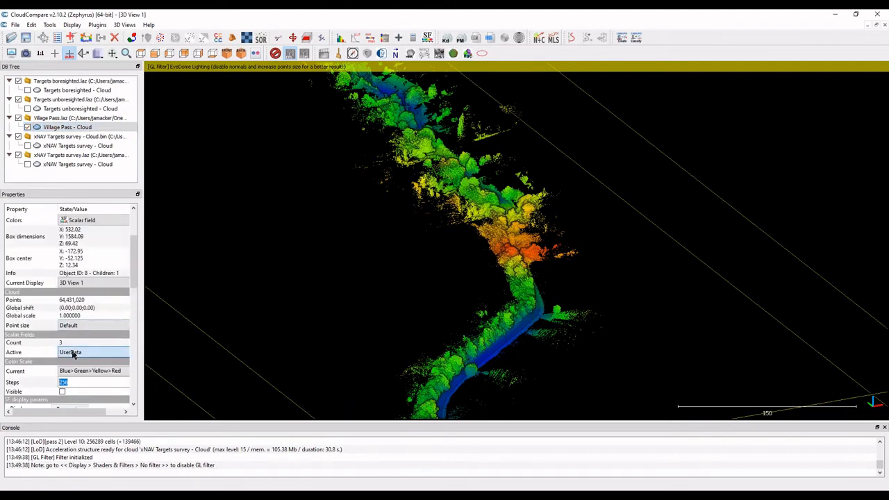
- Examine the Village Pass point cloud from several angles, following the road through the high-error stretch and out along its lower end
scroll(308, 295, "down", 4)
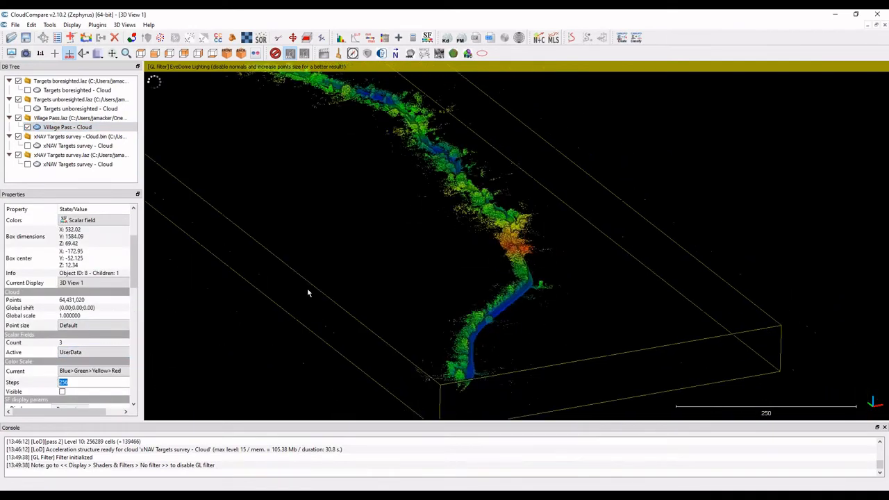
left_click_drag(307, 293, 614, 293)
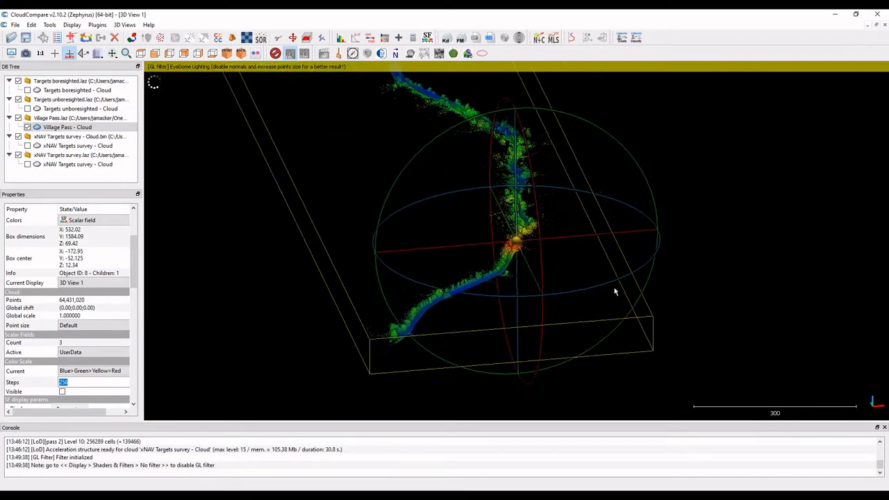
left_click_drag(524, 182, 533, 222)
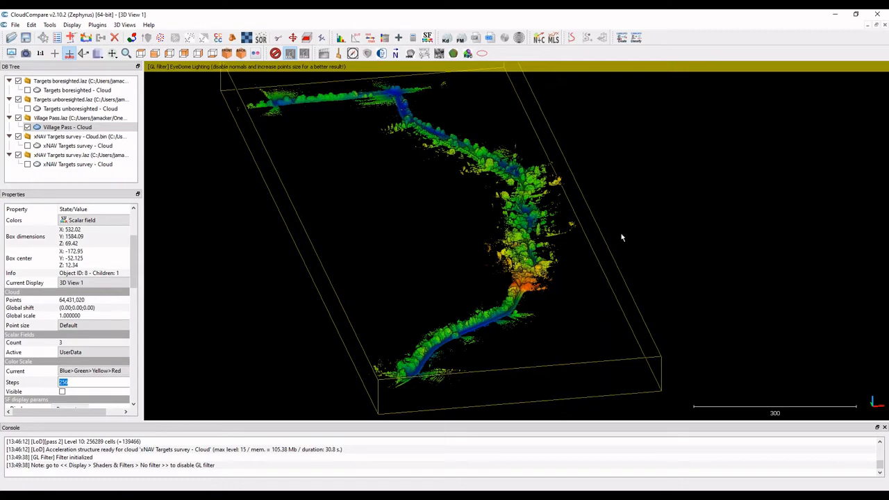
scroll(550, 266, "up", 8)
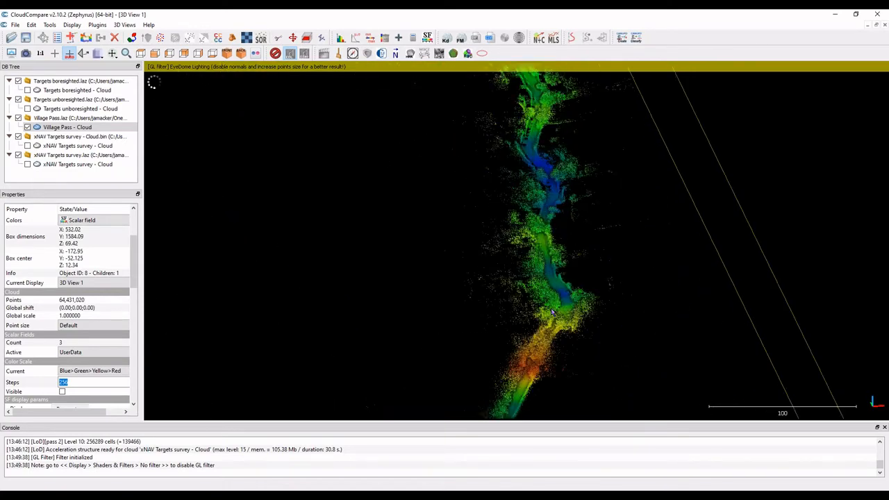
left_click_drag(575, 326, 469, 161)
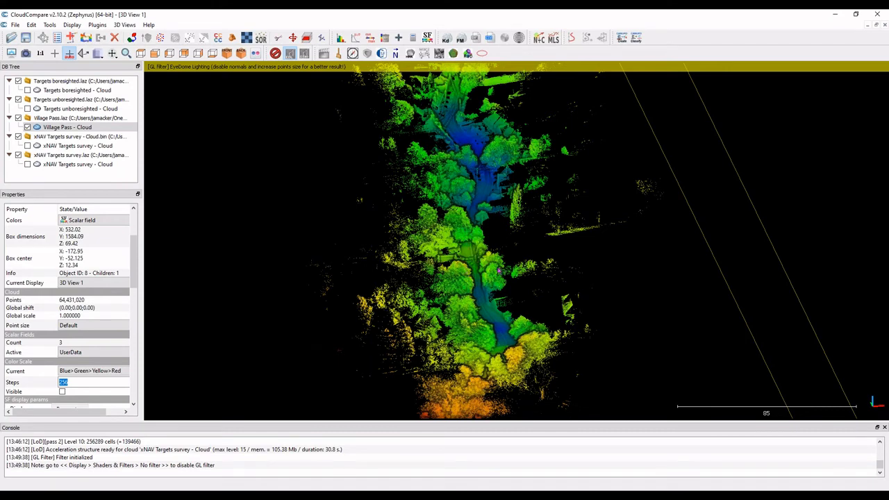
left_click_drag(513, 314, 523, 86)
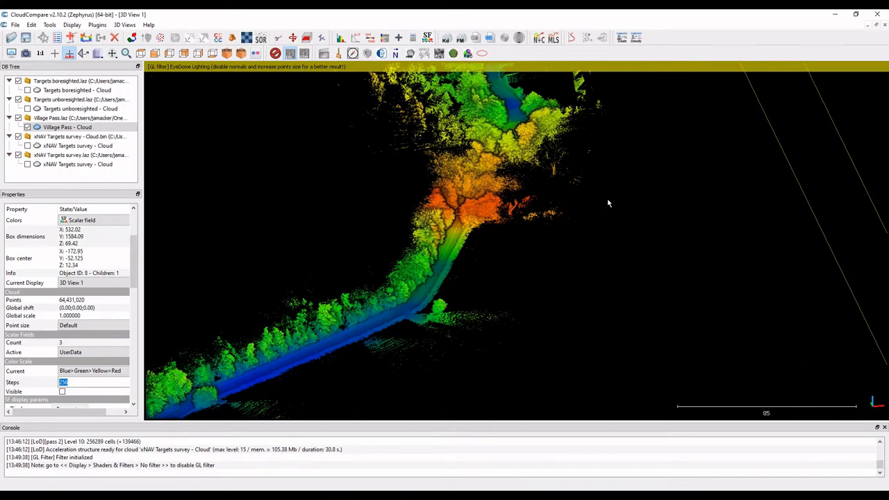
left_click_drag(608, 203, 500, 261)
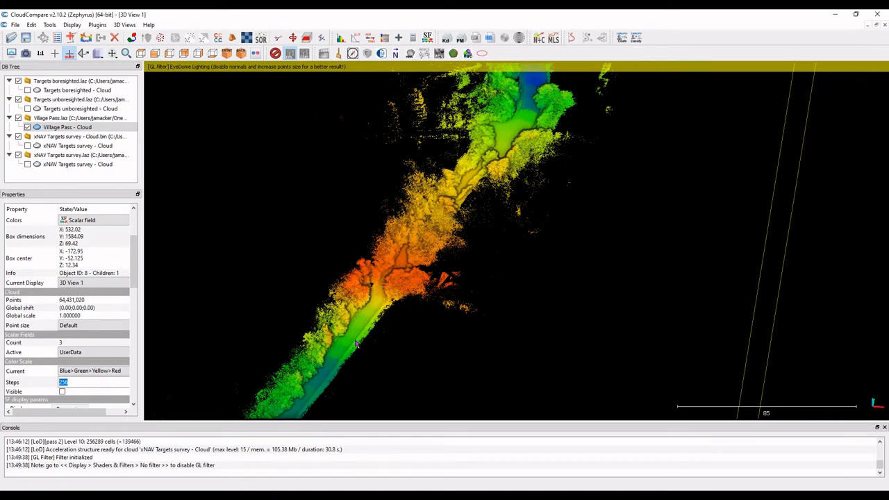
left_click_drag(346, 370, 477, 274)
scroll(472, 216, "down", 6)
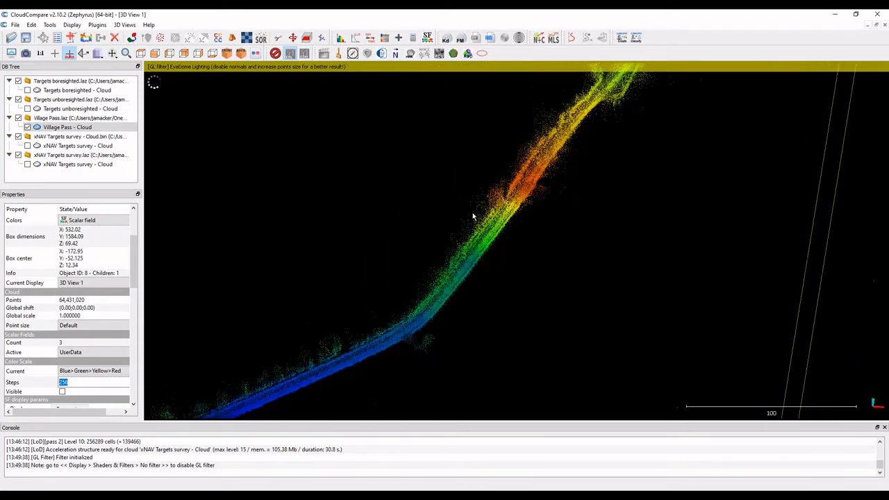
scroll(550, 250, "down", 5)
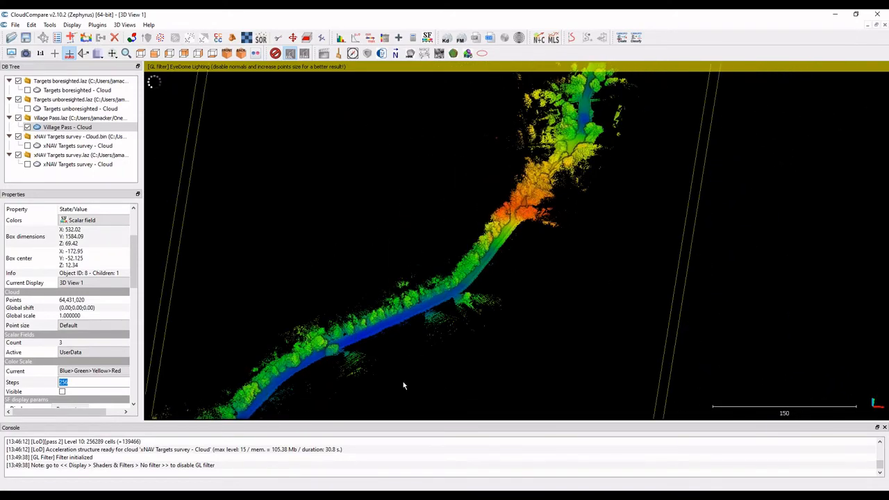
- Switch to Georeferencer and close the processing options
key("alt+Tab")
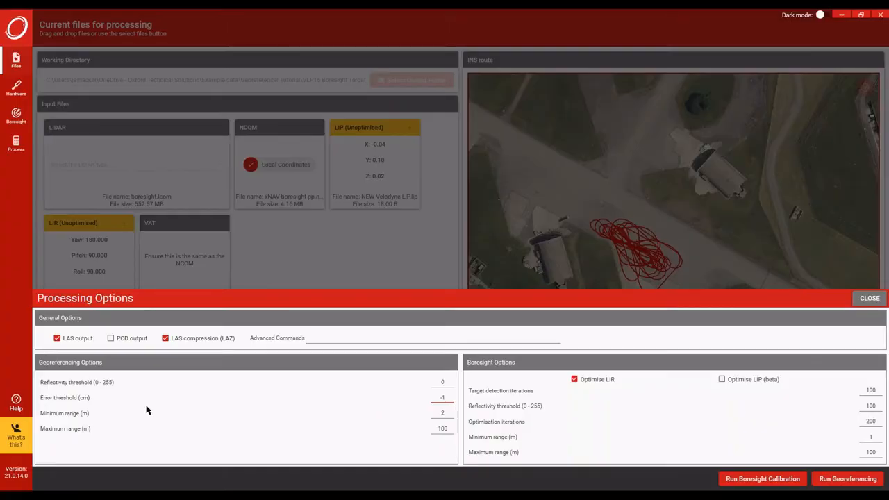
left_click(869, 298)
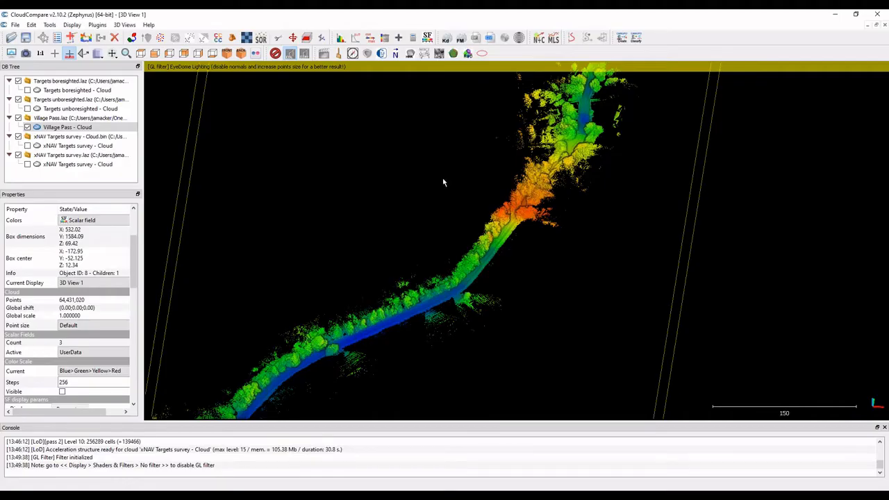
- In CloudCompare, lower the Village Pass cloud's maximum displayed UserData value to about 137.7 and inspect the gap in the road
left_click_drag(442, 182, 483, 152)
scroll(60, 326, "down", 3)
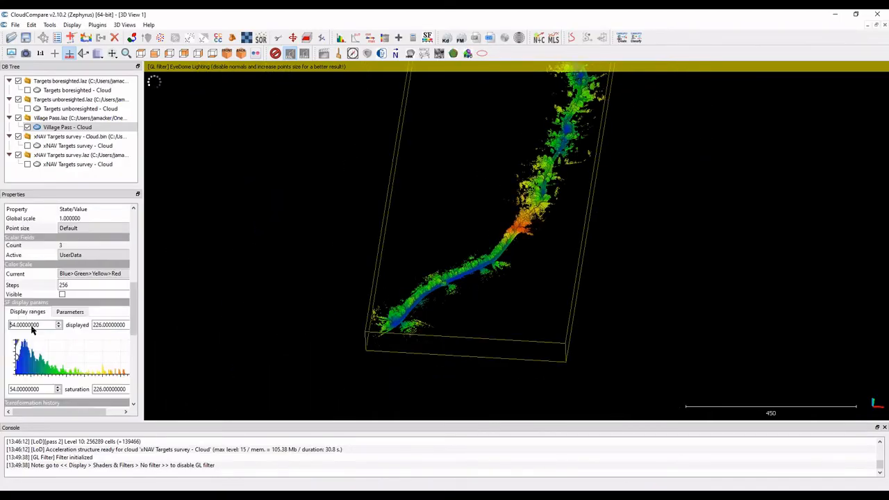
left_click(67, 313)
left_click(41, 312)
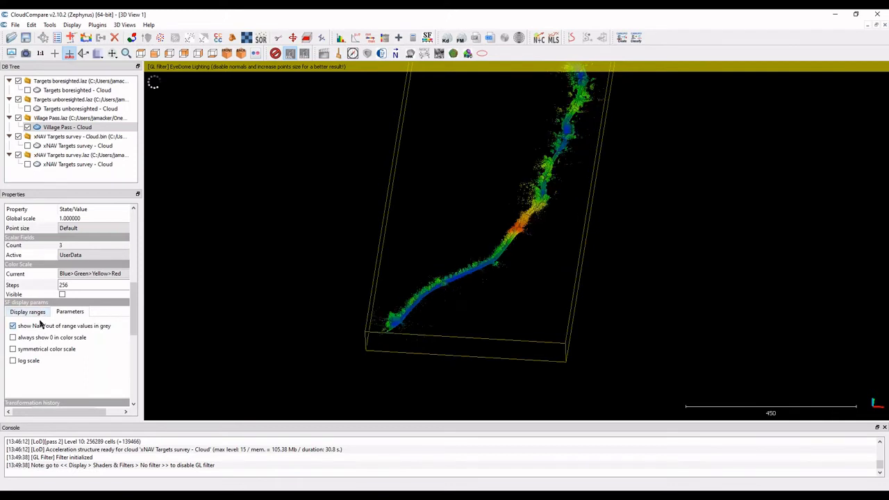
left_click_drag(56, 413, 89, 413)
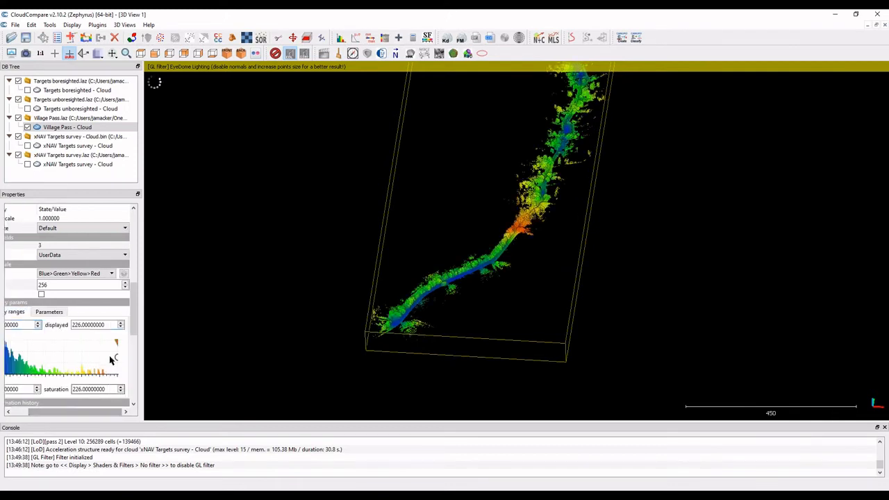
left_click_drag(115, 359, 55, 357)
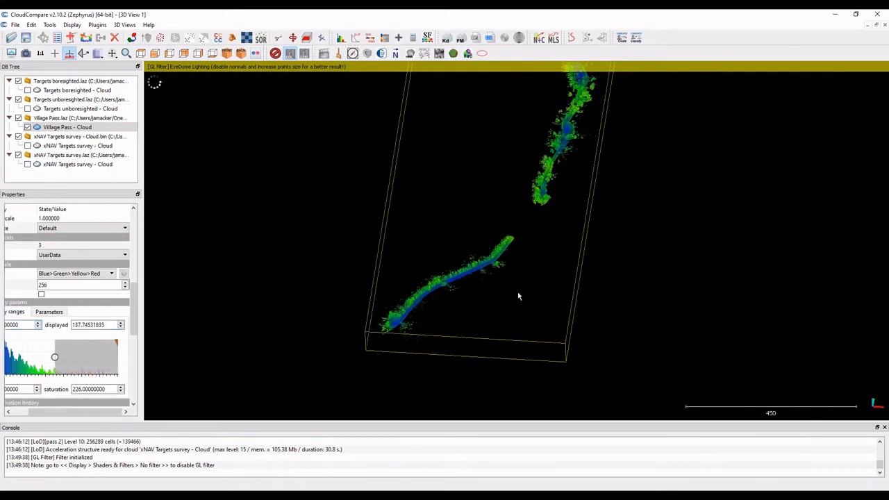
left_click_drag(563, 156, 530, 266)
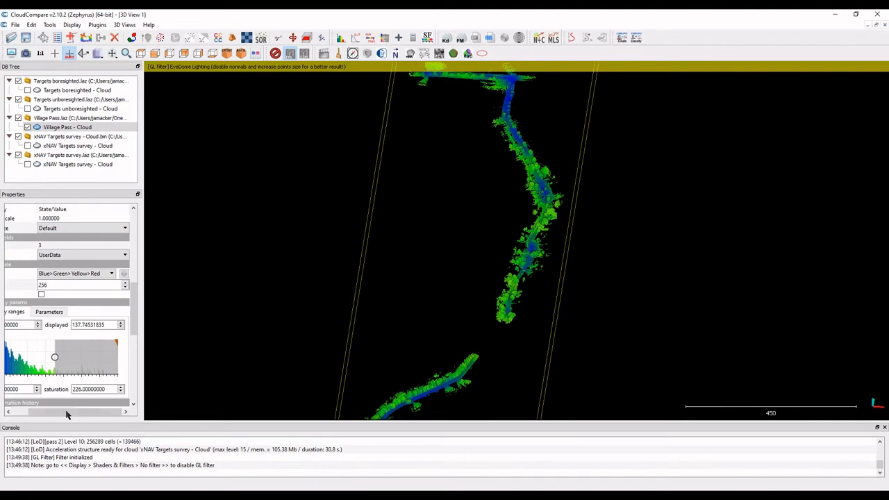
- Raise the Village Pass cloud's maximum displayed UserData value to about 210.5
left_click_drag(69, 412, 49, 413)
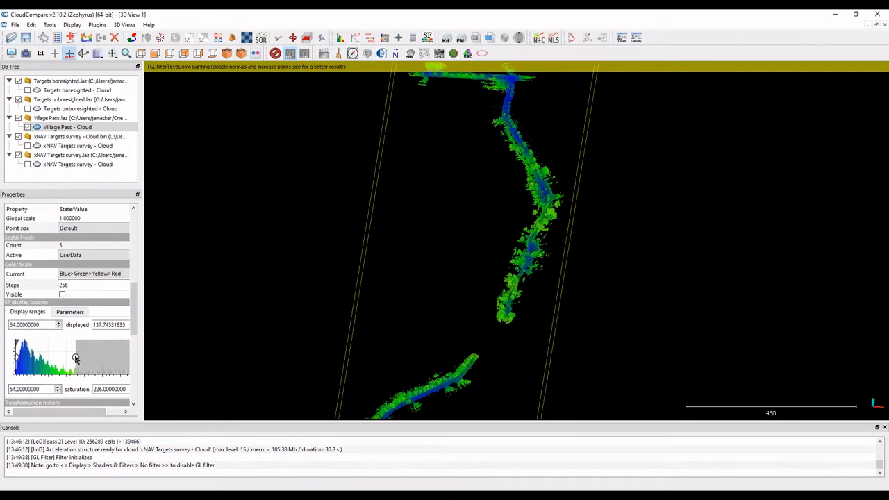
left_click_drag(75, 357, 122, 359)
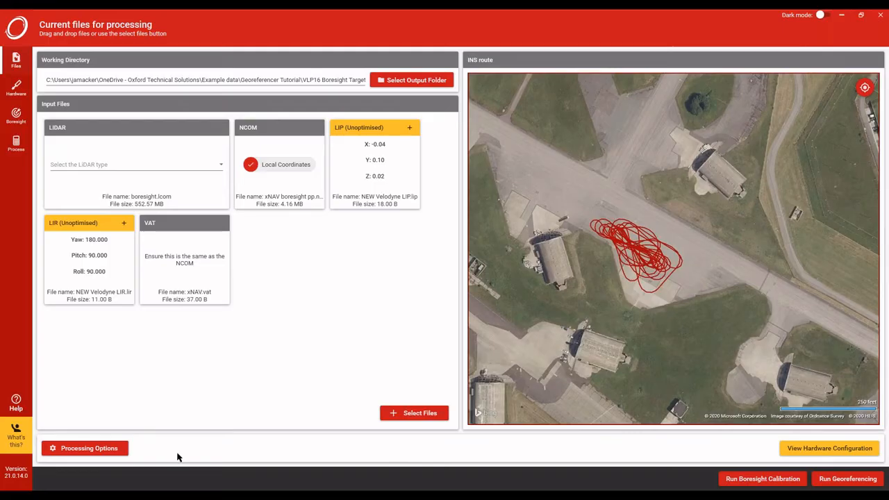
- Open Georeferencer's processing options and review the boresight target detection iterations and the boresight and georeferencing reflectivity thresholds
left_click(91, 450)
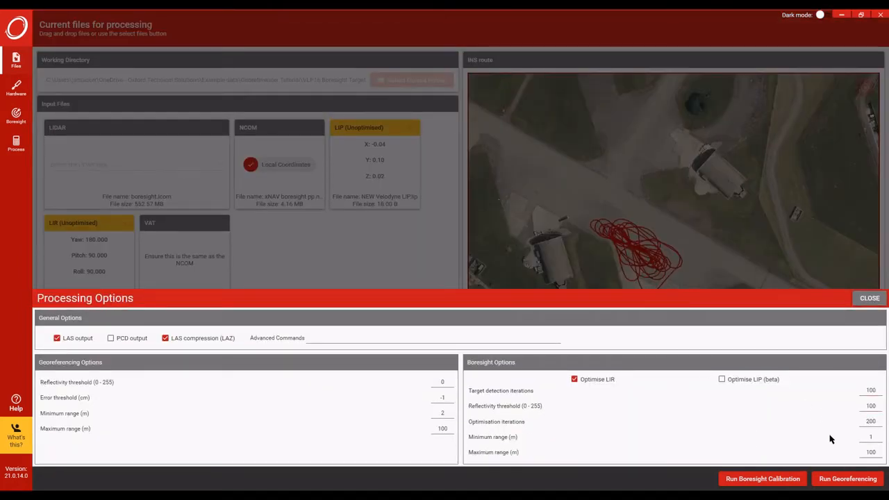
mouse_move(507, 393)
left_click(866, 391)
left_click(870, 406)
left_click(445, 382)
mouse_move(98, 384)
- Switch to CloudCompare, display the Targets boresighted cloud instead of Village Pass, and examine the high-reflectivity target points
mouse_move(351, 496)
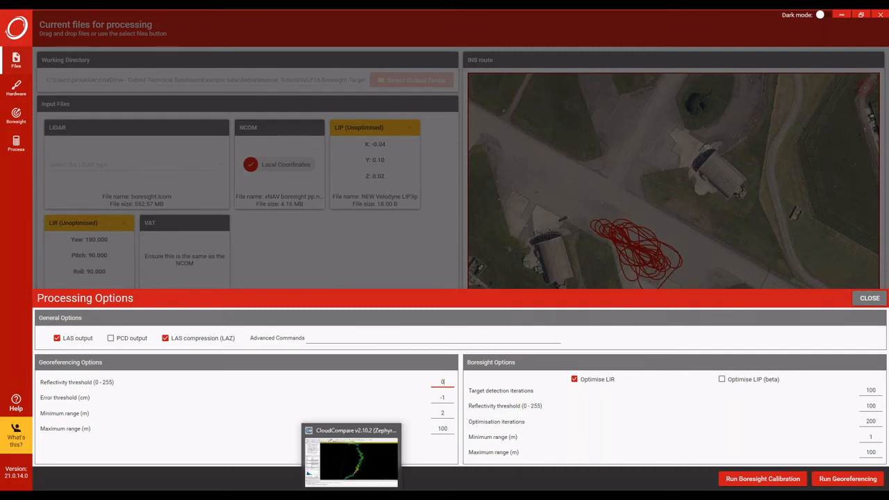
left_click(351, 455)
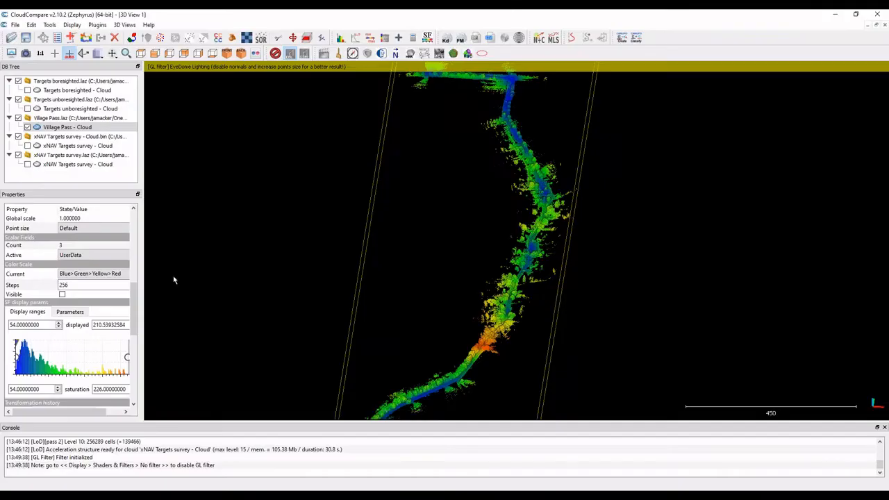
left_click(28, 90)
left_click(28, 127)
scroll(546, 257, "up", 10)
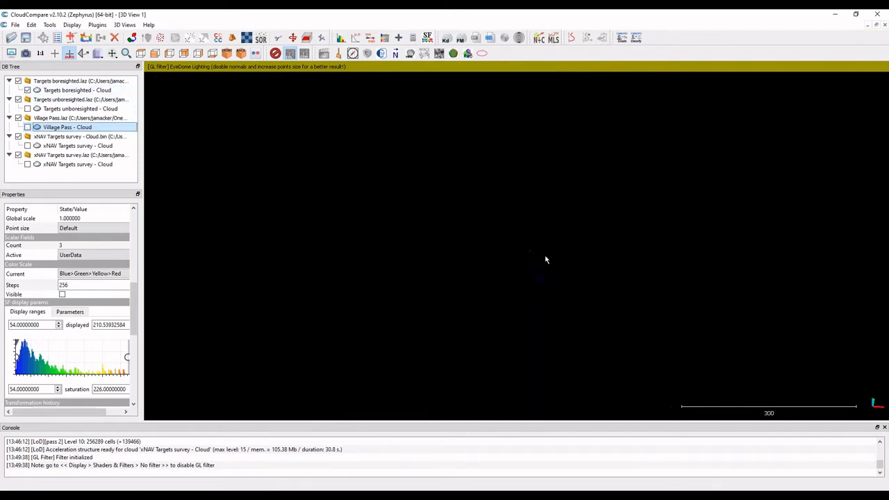
scroll(388, 187, "up", 8)
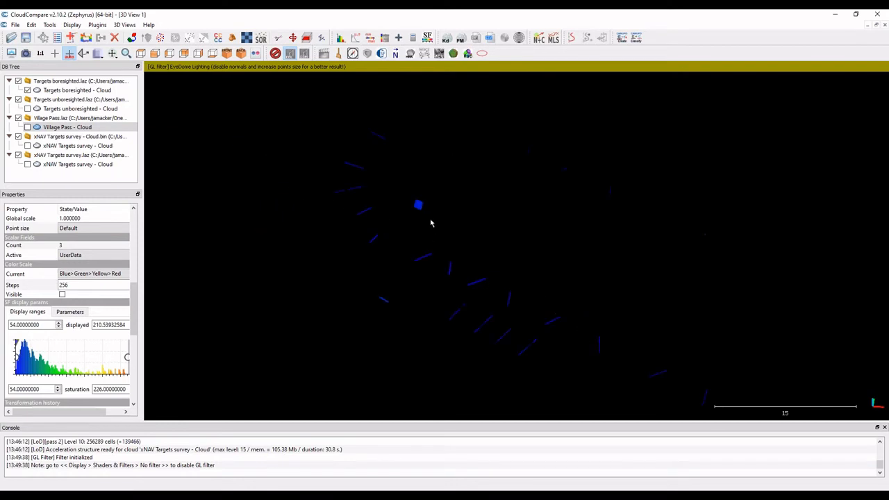
left_click_drag(430, 222, 453, 202)
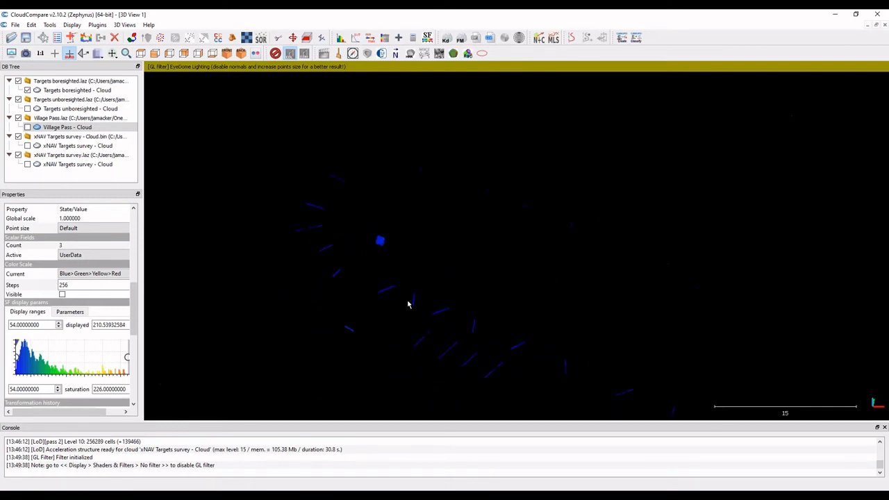
scroll(410, 306, "down", 5)
scroll(415, 321, "down", 4)
- In Georeferencer, set the boresight minimum range to 1 m, check the boresight maximum range and close the processing options
key("alt+Tab")
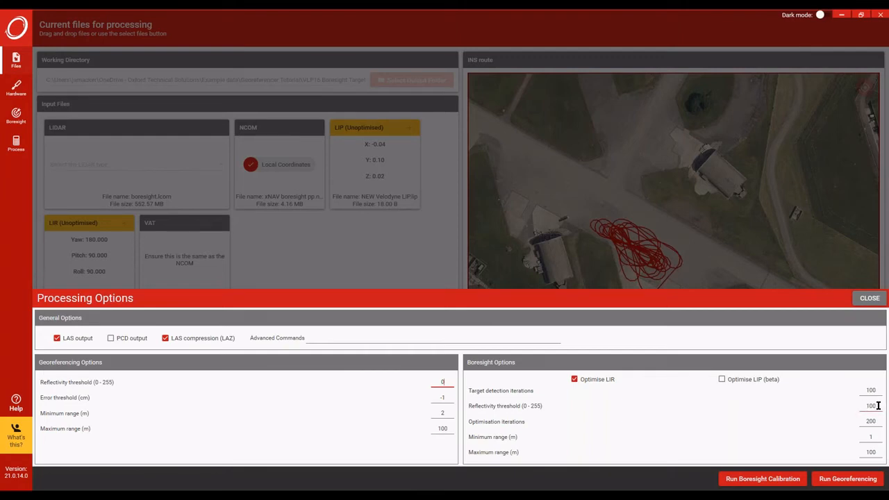
left_click(874, 436)
key("BackSpace")
type("1")
left_click(876, 452)
left_click(870, 301)
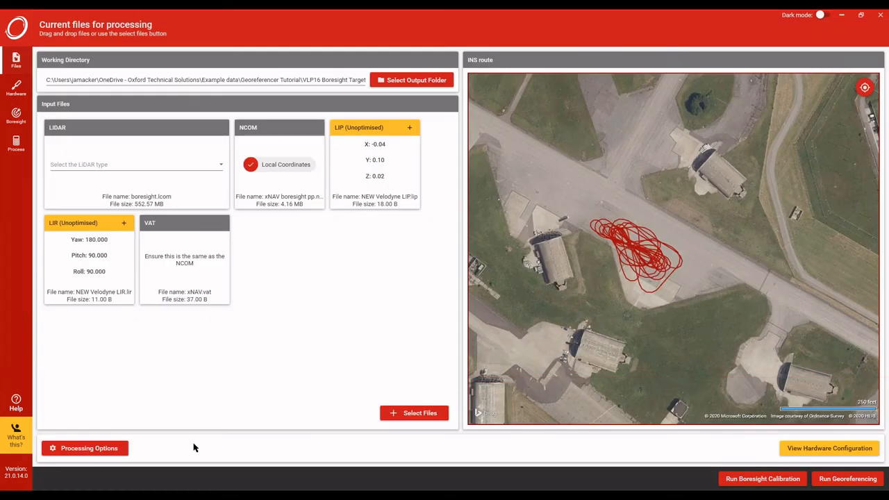
- Reopen the processing options to review the boresight settings against the loaded LIR and LIP files, and close them
left_click(112, 448)
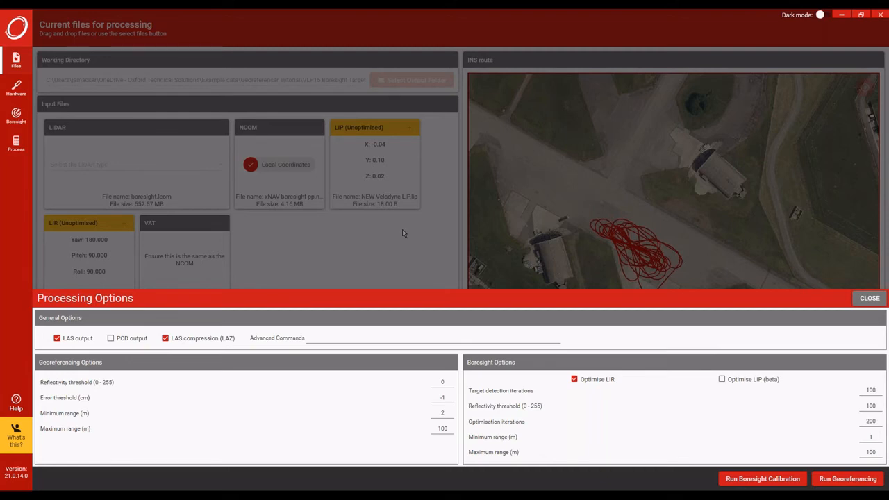
left_click(378, 208)
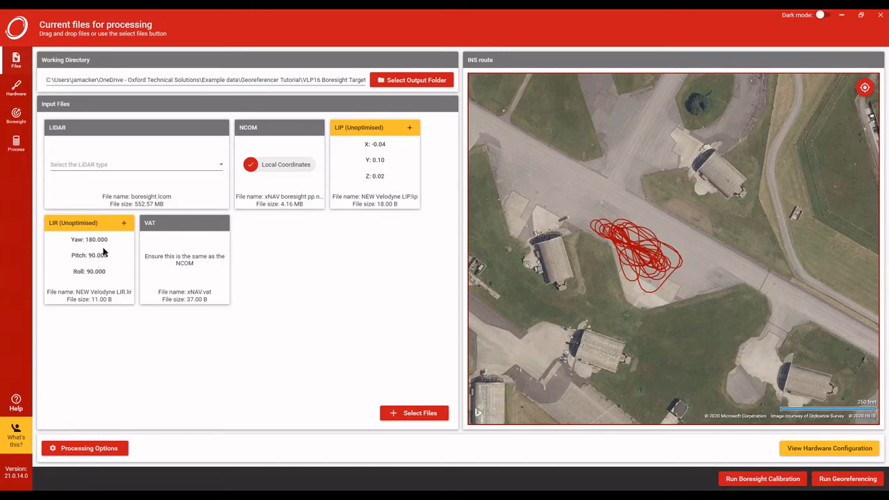
left_click(87, 451)
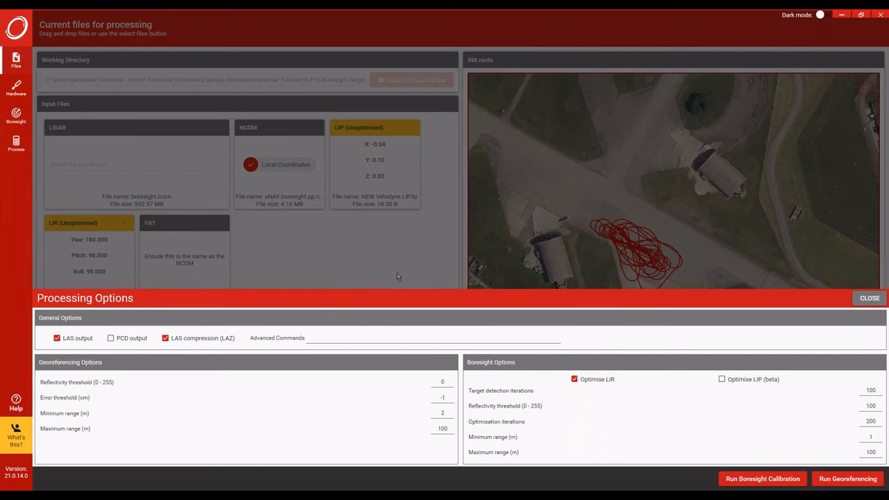
left_click(317, 270)
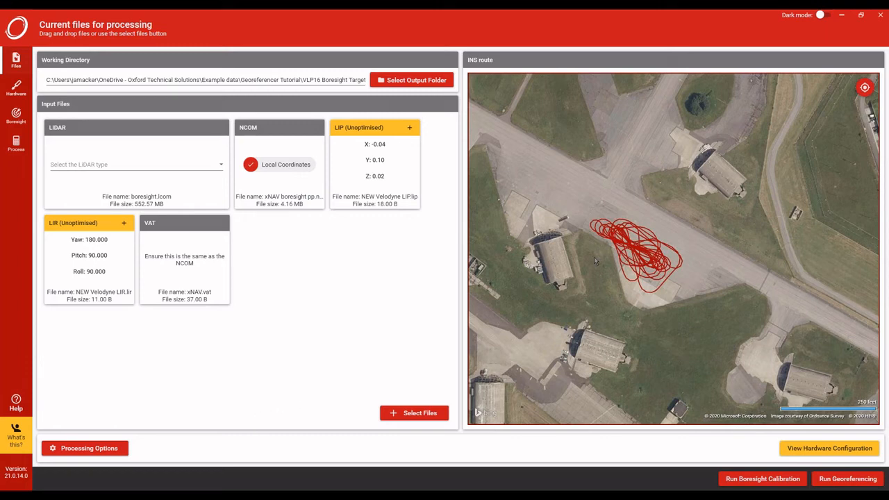
- Check the survey route on the INS map, run the boresight calibration and examine the target points around Target 0 and Target 1
scroll(594, 256, "up", 2)
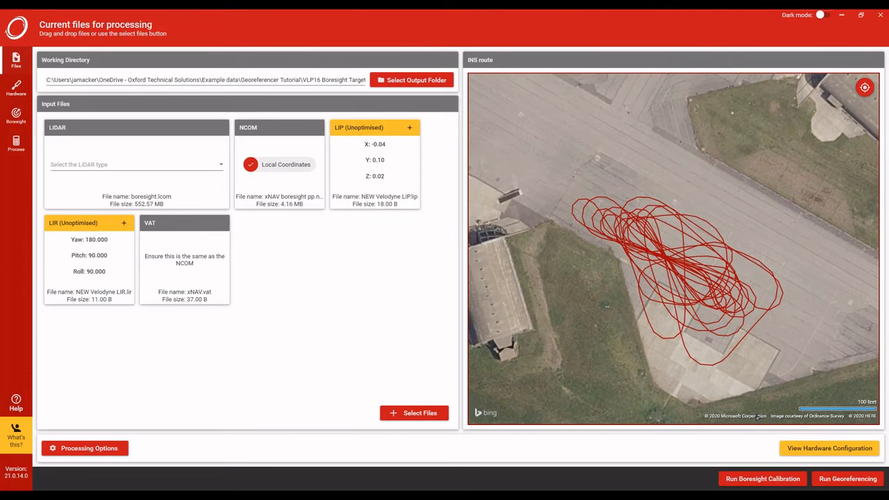
left_click(785, 481)
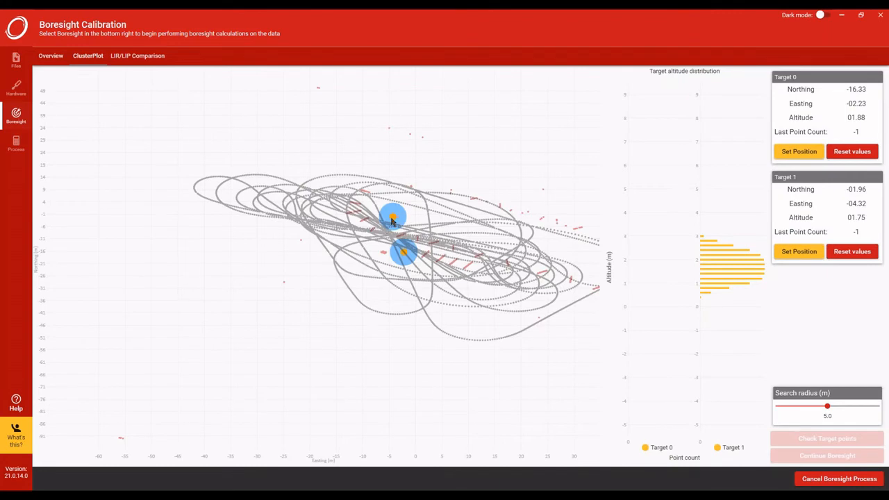
scroll(395, 229, "up", 2)
scroll(396, 235, "up", 4)
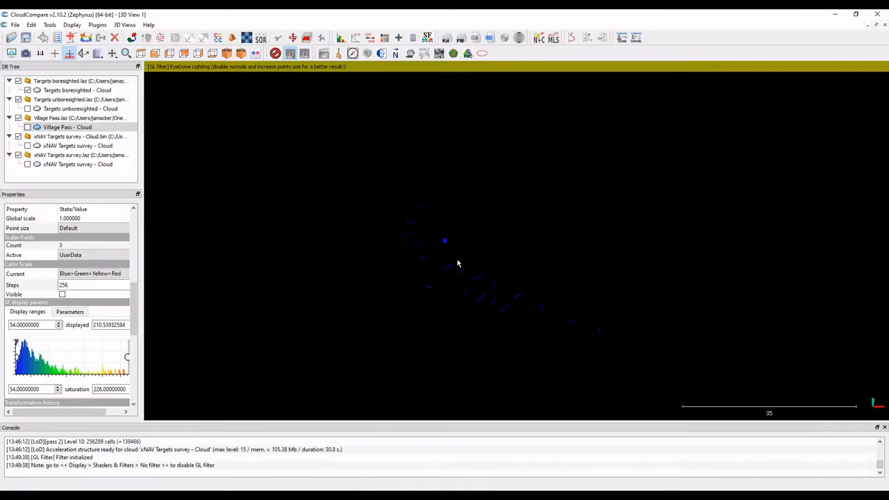
- In Georeferencer, reposition Target 0 to northing -2.05, easting -3.97 and Target 1 to northing -16.48, easting -6.12 on their point clusters
left_click_drag(457, 260, 486, 232)
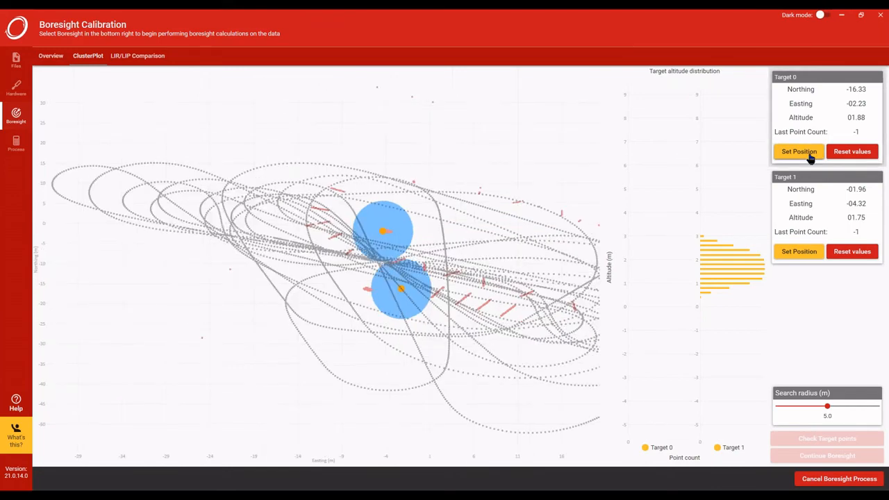
left_click(805, 153)
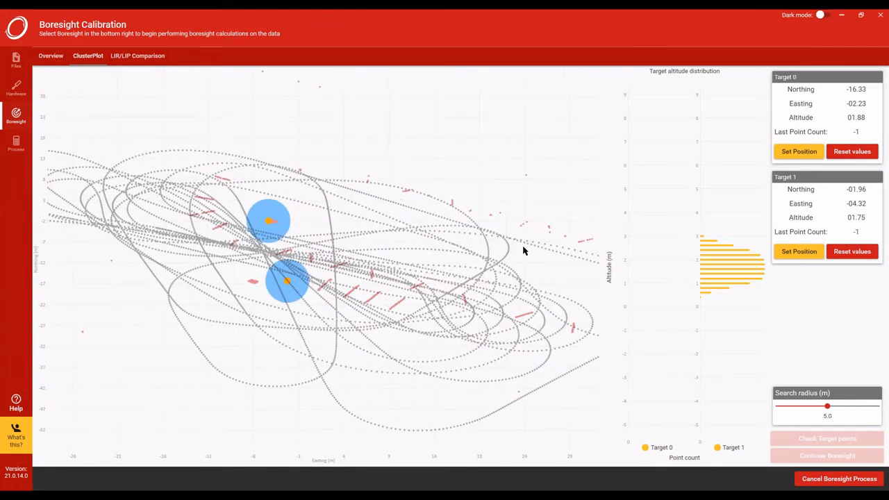
left_click(799, 157)
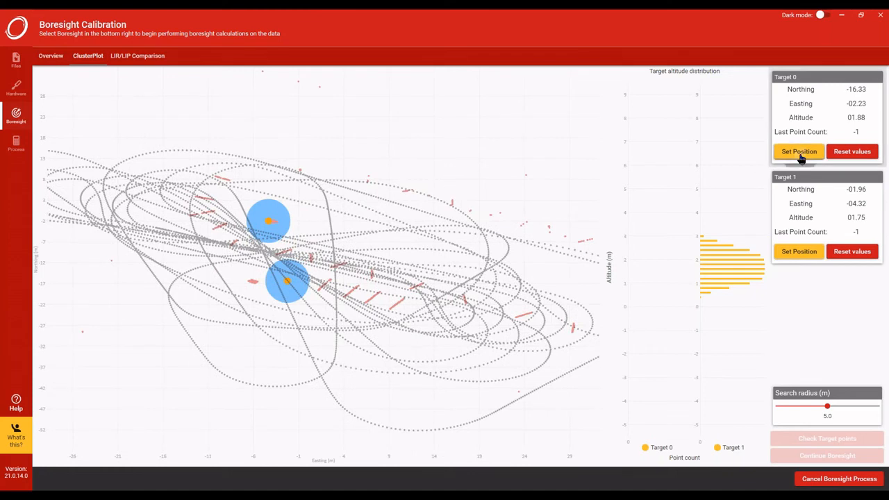
left_click(271, 224)
left_click(797, 252)
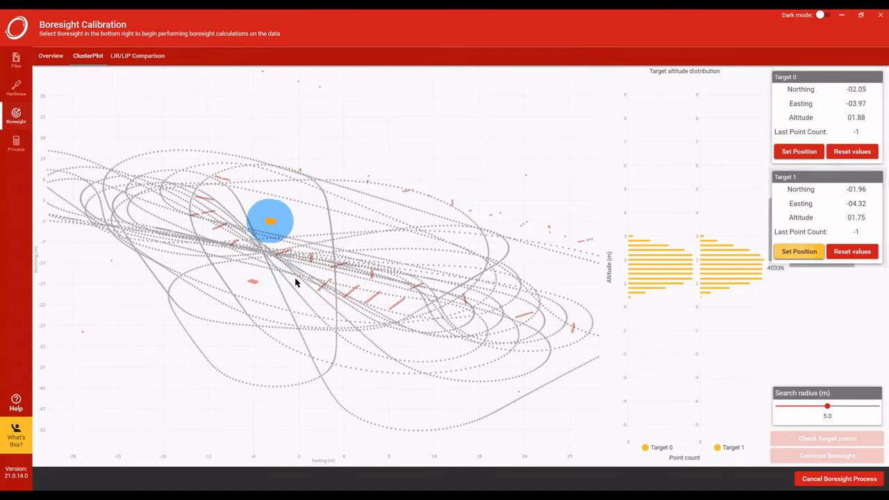
left_click(252, 282)
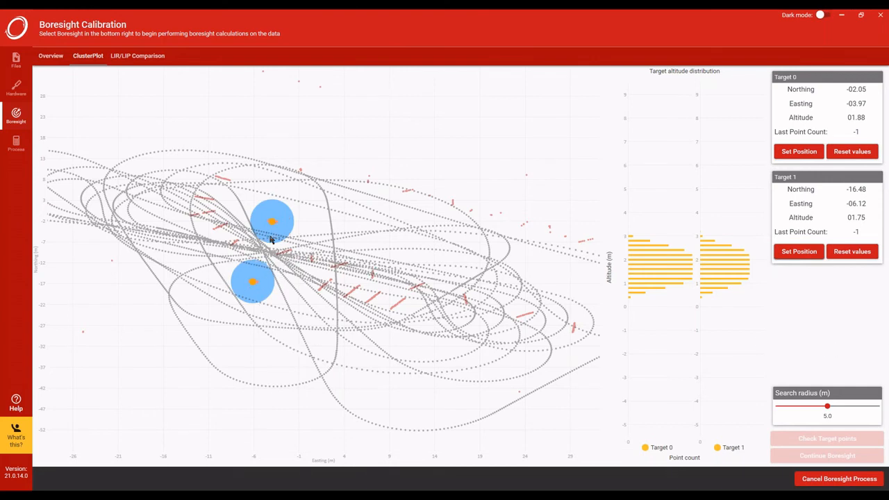
- Set the search radius to 4.0 m and the target altitudes to 1.60 for Target 0 and 1.80 for Target 1
left_click_drag(824, 411, 814, 409)
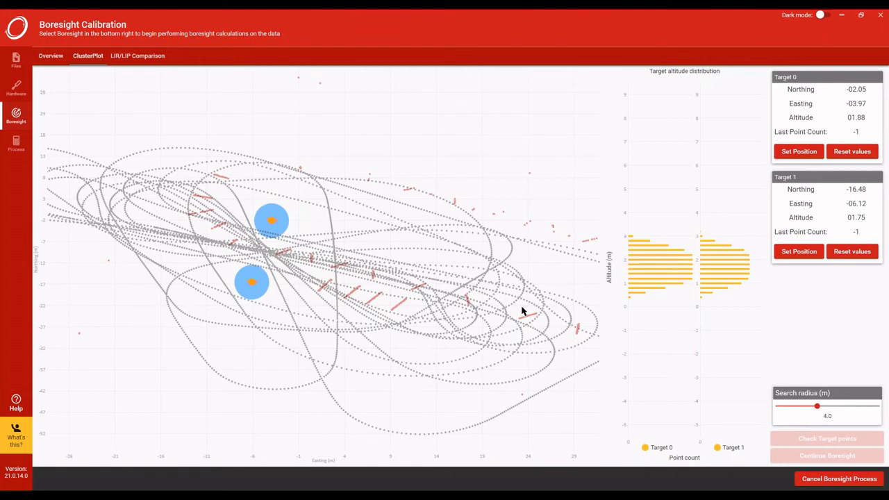
mouse_move(688, 272)
mouse_move(748, 270)
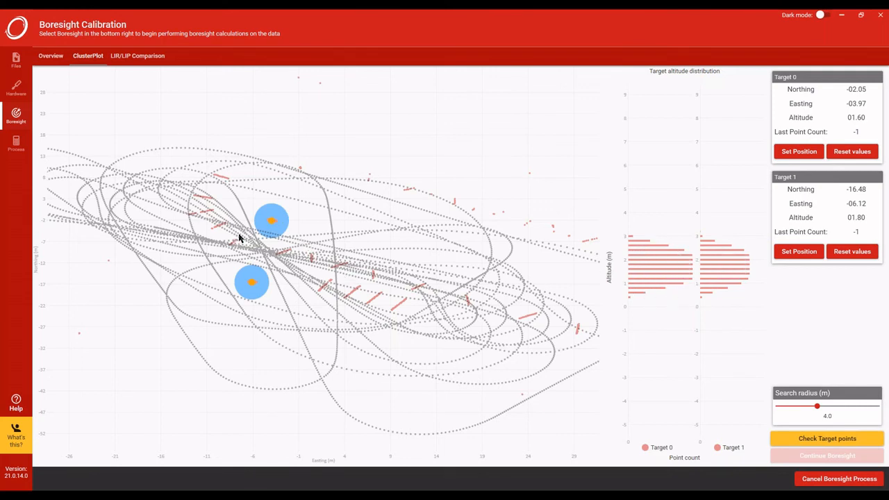
- Check the target points around both targets and continue the boresight calibration through to completion
scroll(295, 269, "up", 1)
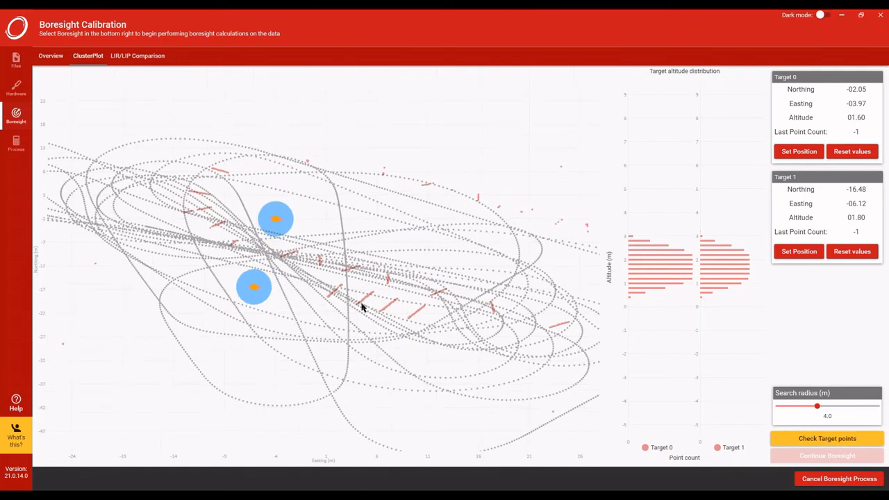
left_click(804, 445)
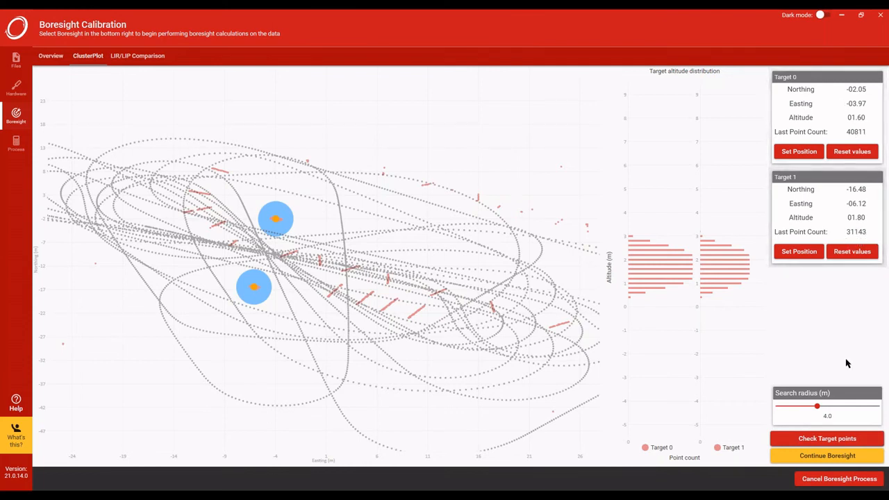
left_click(835, 459)
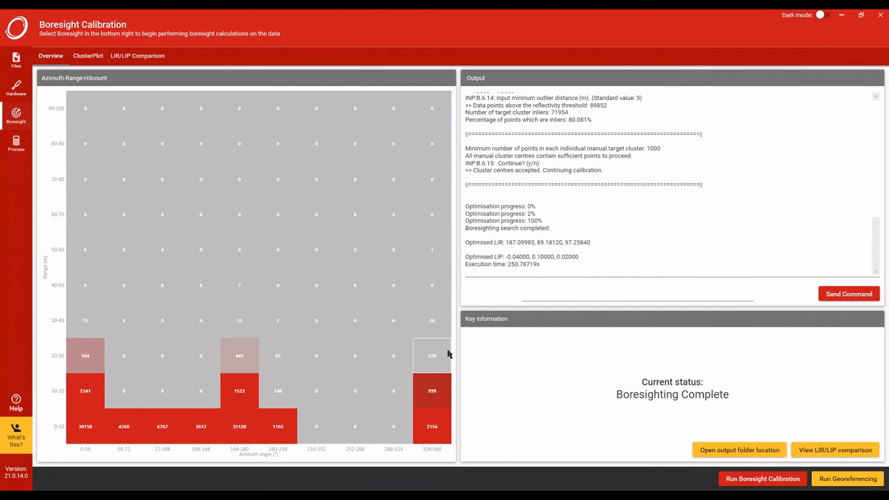
- Compare the unoptimised and optimised LIR and LIP values, return to the input files and run georeferencing
left_click(836, 452)
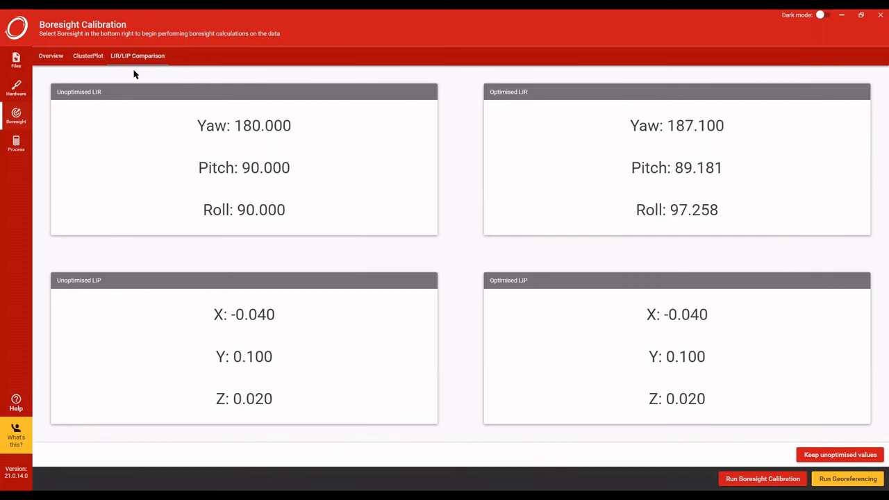
left_click(16, 61)
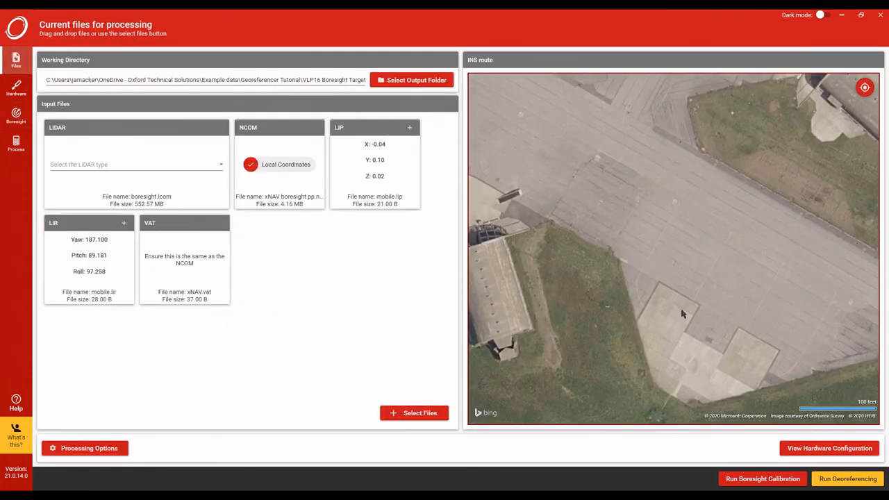
left_click(849, 479)
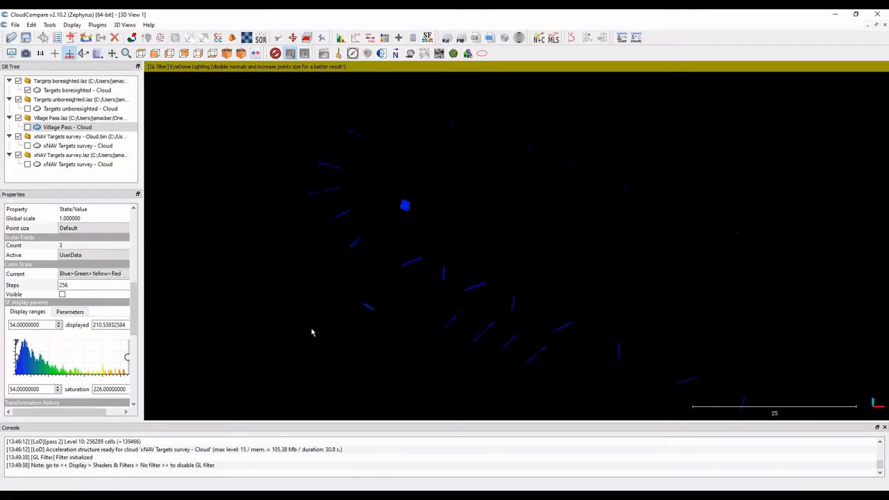
- In CloudCompare, display the Targets unboresighted cloud over the boresighted one and examine both targets from several angles
scroll(326, 316, "down", 3)
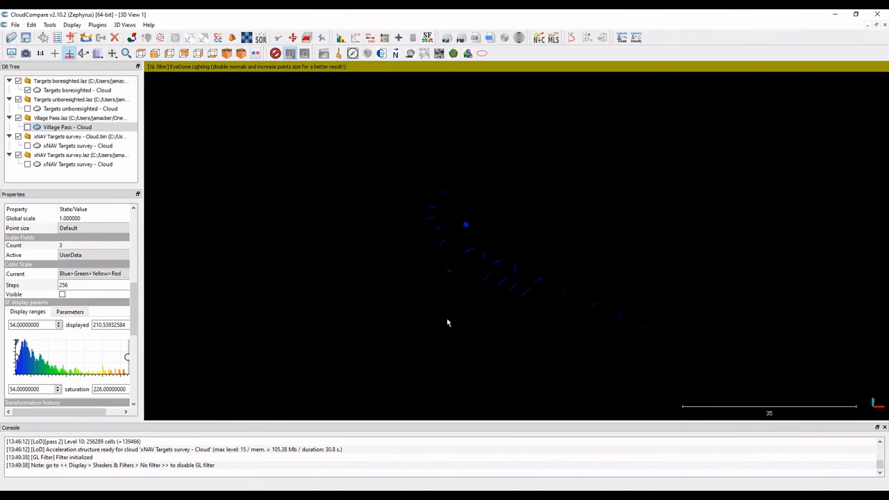
scroll(421, 317, "up", 8)
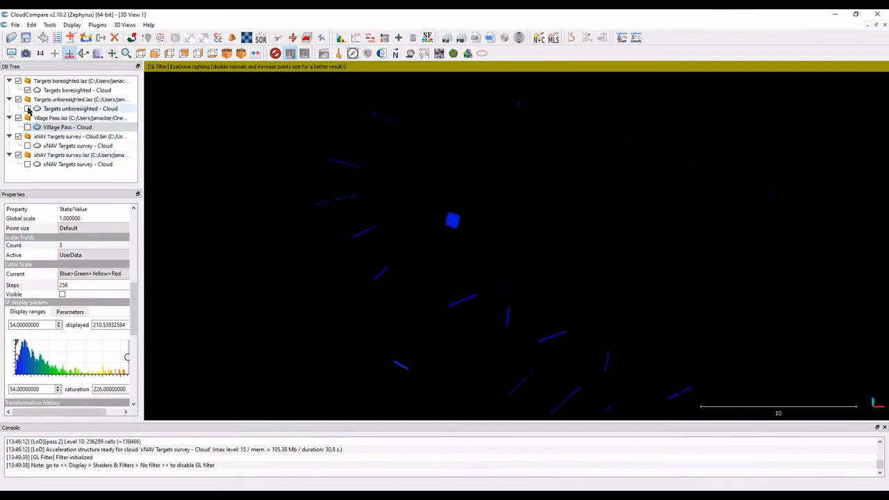
left_click(28, 109)
scroll(462, 235, "up", 3)
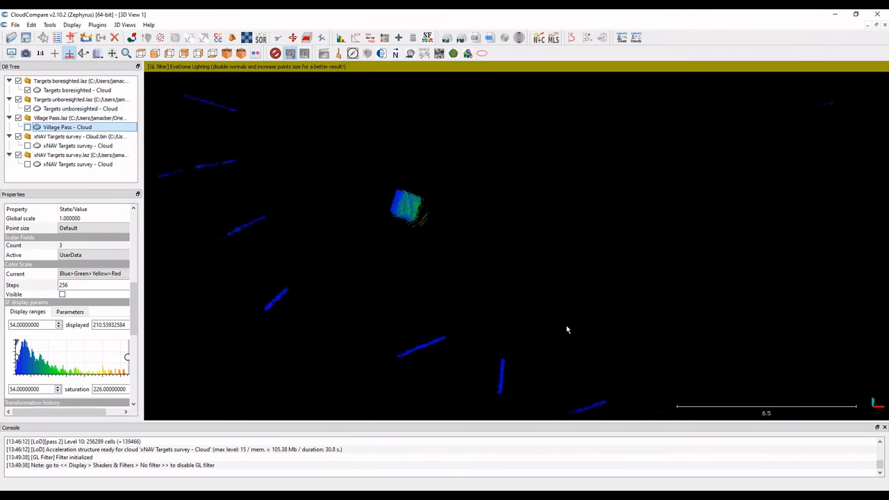
mouse_move(565, 326)
left_mouse_down()
mouse_move(554, 296)
mouse_move(562, 322)
left_mouse_up()
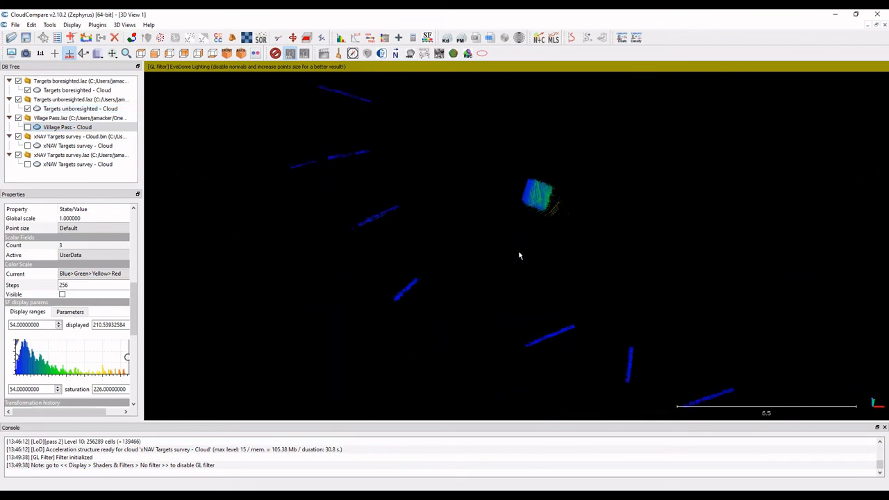
double_click(538, 196)
left_click_drag(715, 312, 792, 300)
left_click_drag(379, 287, 406, 223)
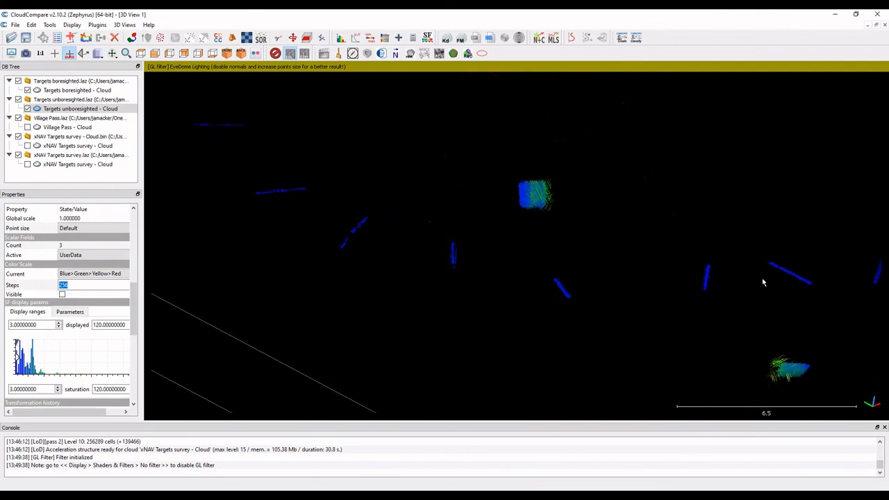
left_click_drag(763, 282, 470, 255)
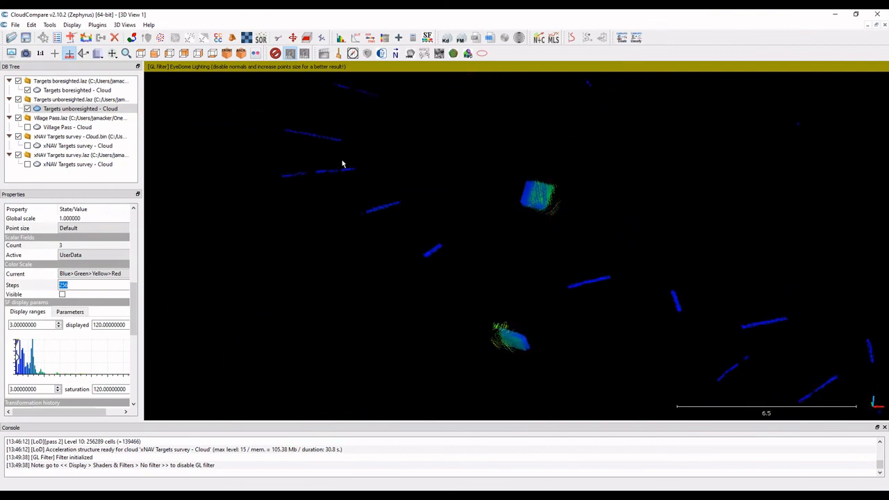
- Repeatedly hide and show the Targets unboresighted cloud to compare the shape of both targets before and after boresighting
left_click(27, 109)
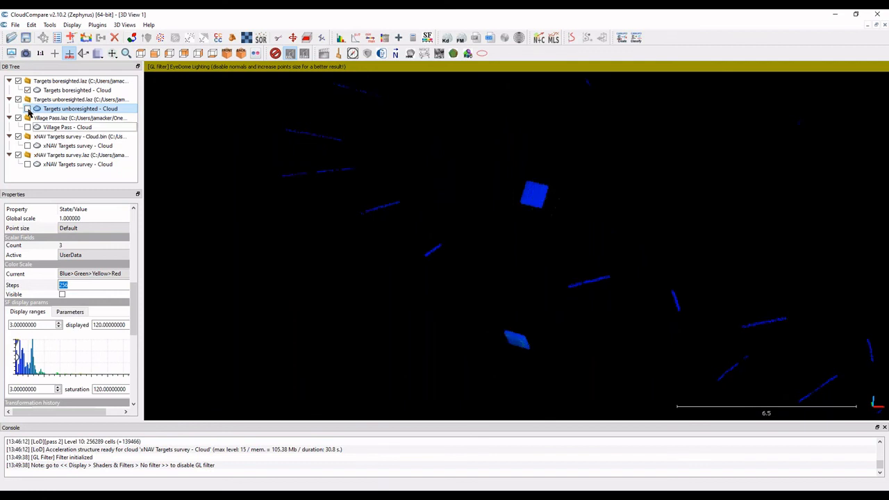
left_click(27, 109)
left_click(27, 109)
left_click(27, 109)
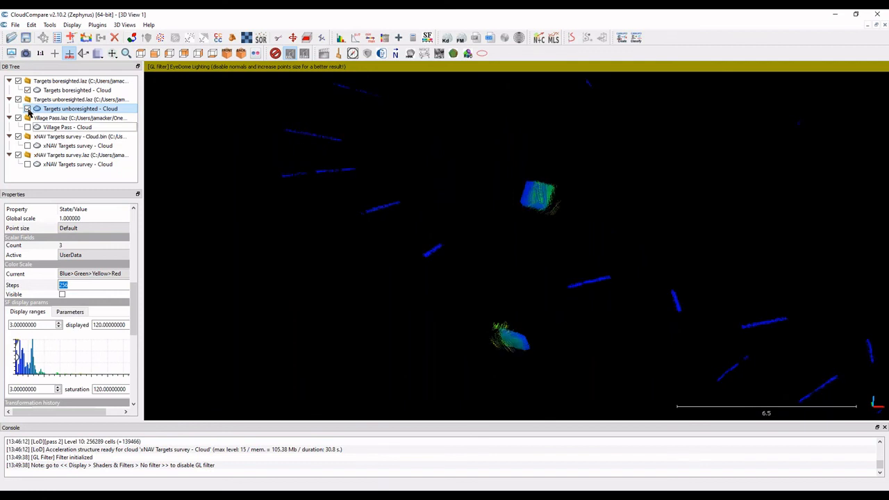
left_click(27, 109)
left_click(27, 109)
left_click(27, 109)
left_click(27, 109)
left_click_drag(679, 266, 236, 232)
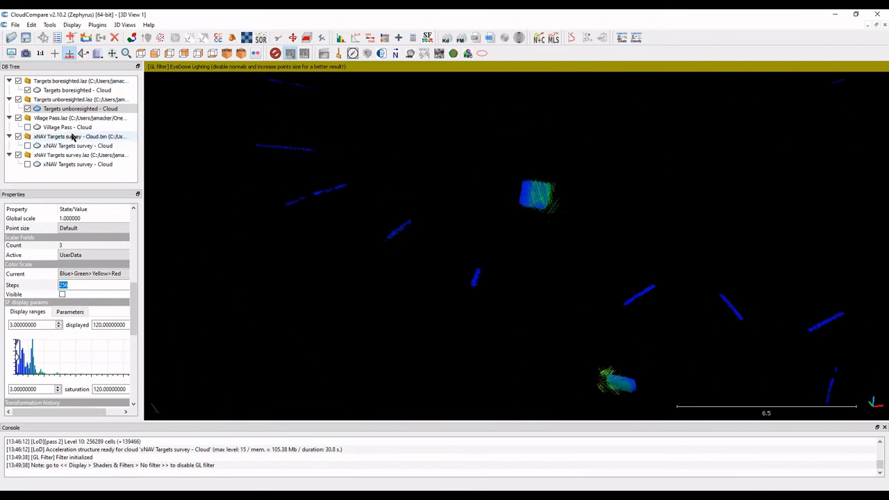
left_click(28, 109)
left_click(28, 109)
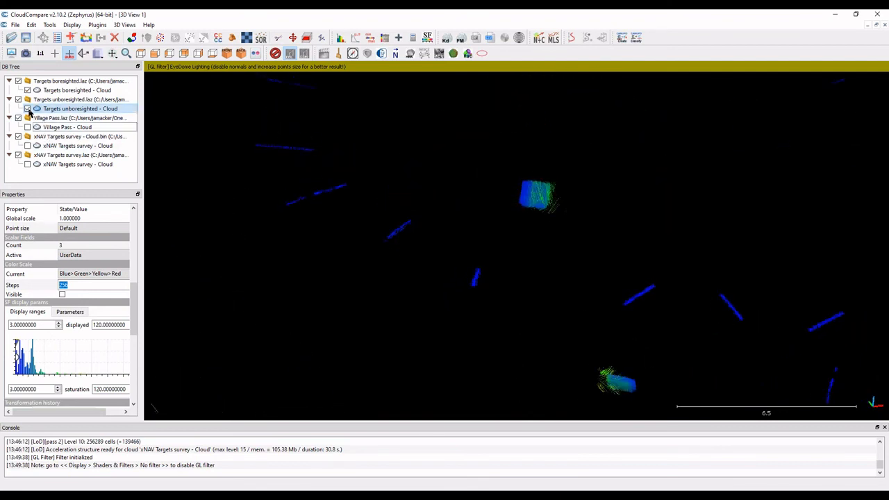
- Examine the square target and nearby reflective strips up close in both clouds, and hide the Targets unboresighted cloud
scroll(489, 284, "up", 5)
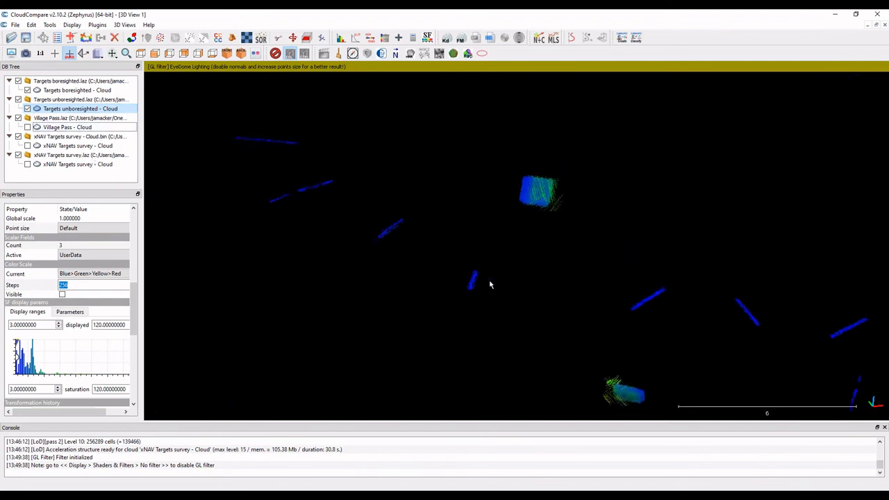
left_click_drag(447, 311, 462, 272)
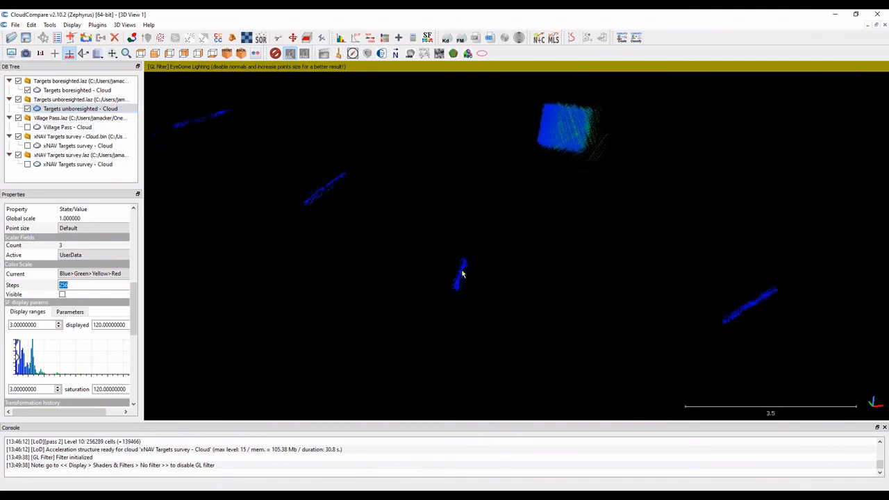
left_click(28, 90)
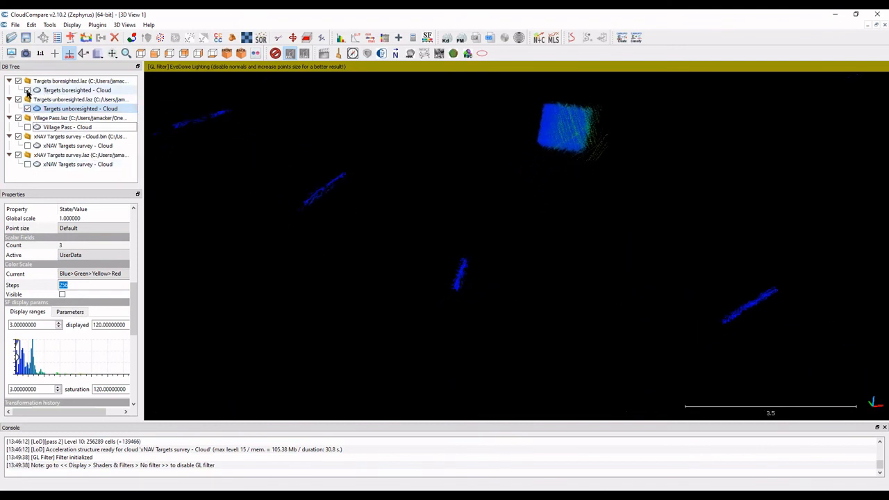
left_click(28, 90)
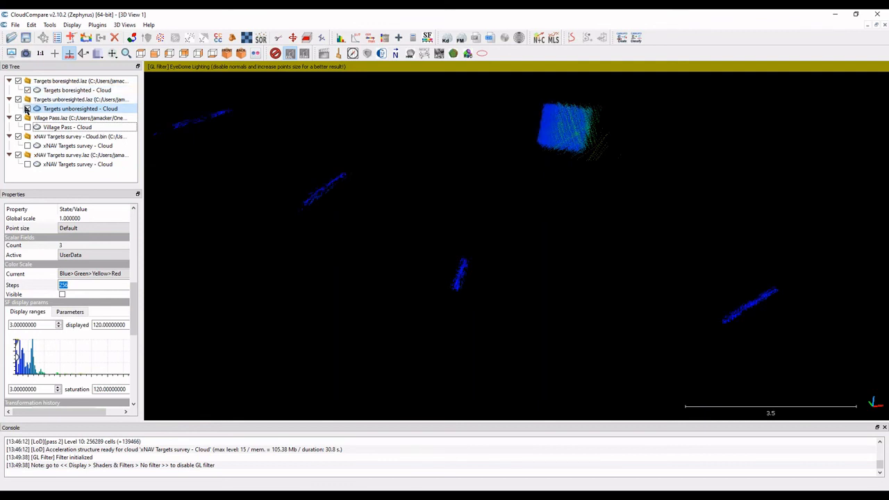
left_click(28, 109)
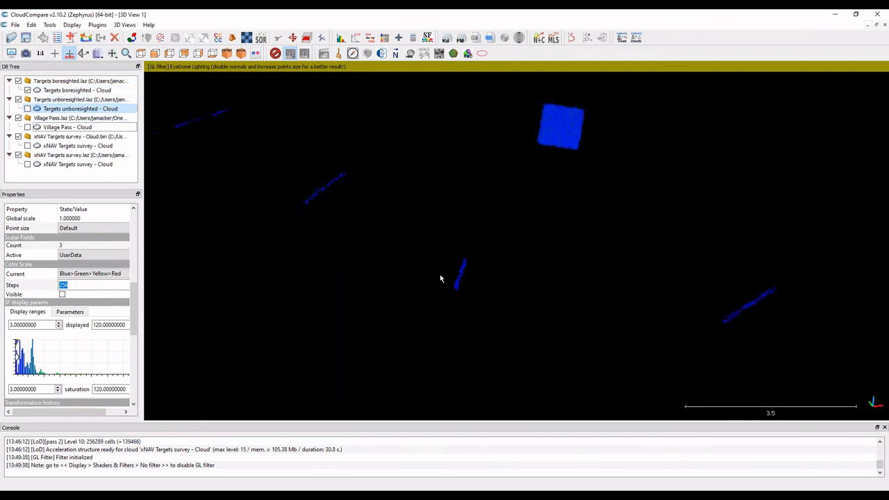
scroll(541, 305, "down", 10)
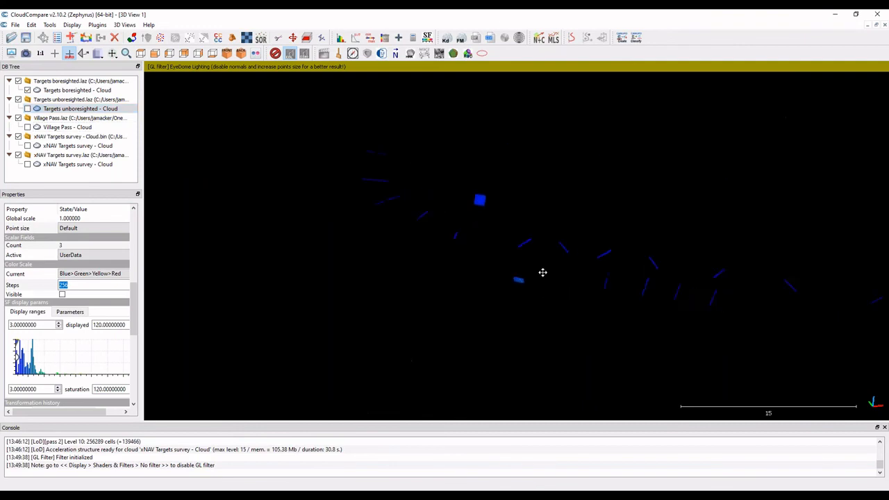
left_click_drag(542, 273, 420, 270)
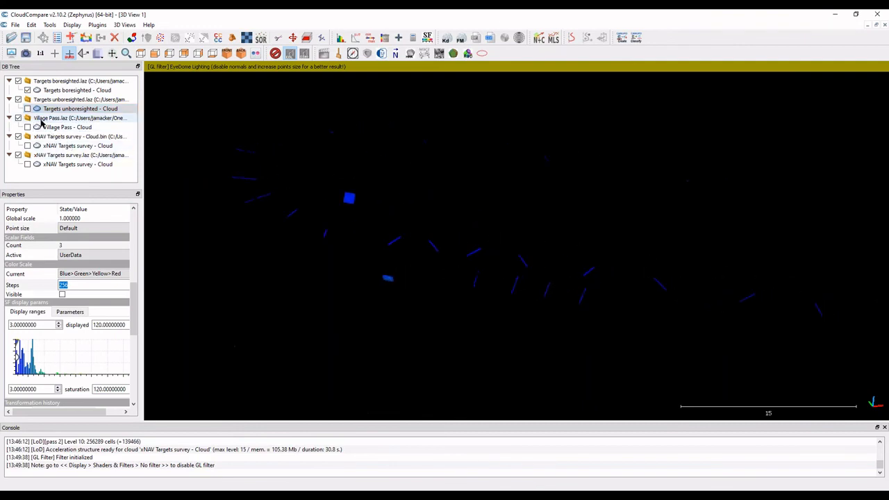
- Display the Village Pass cloud for an overview, and replace it and the boresighted targets with the xNAV Targets survey.laz cloud
left_click(28, 128)
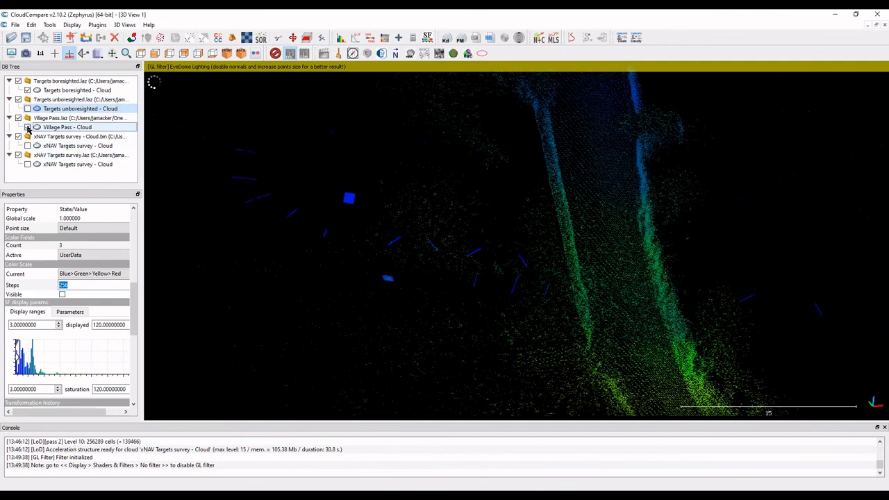
scroll(443, 254, "down", 7)
scroll(443, 254, "down", 8)
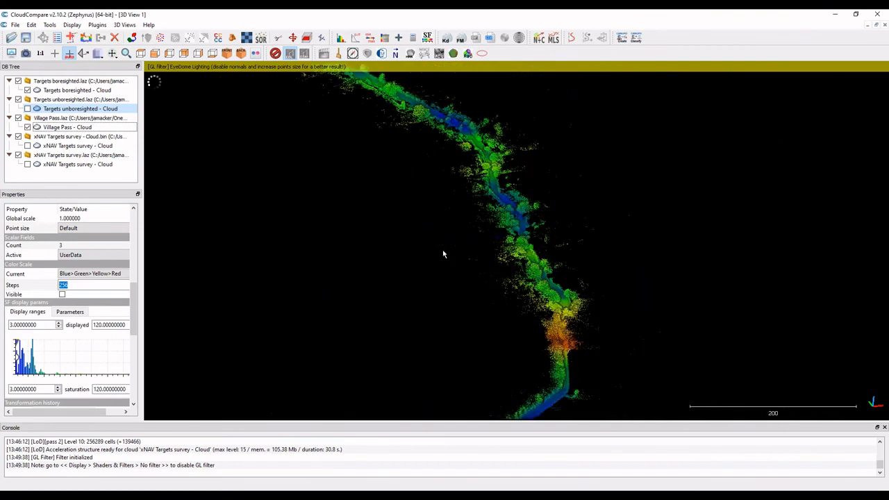
left_click_drag(504, 276, 476, 194)
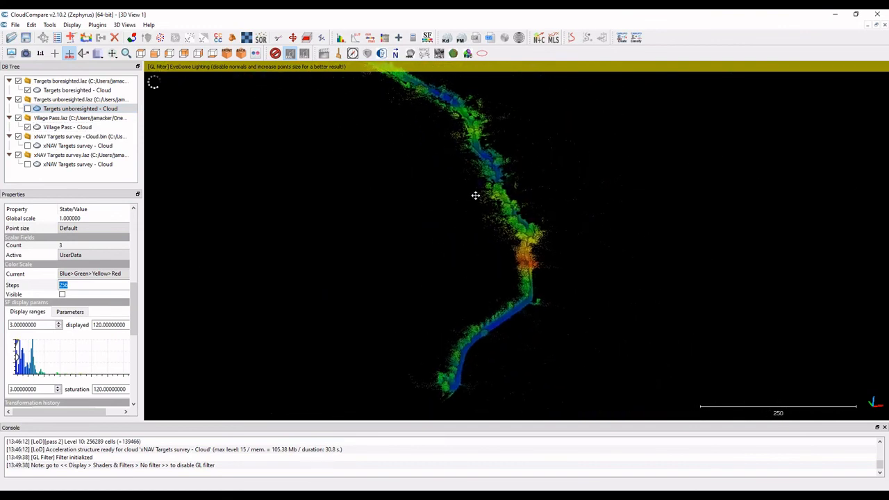
left_click(28, 165)
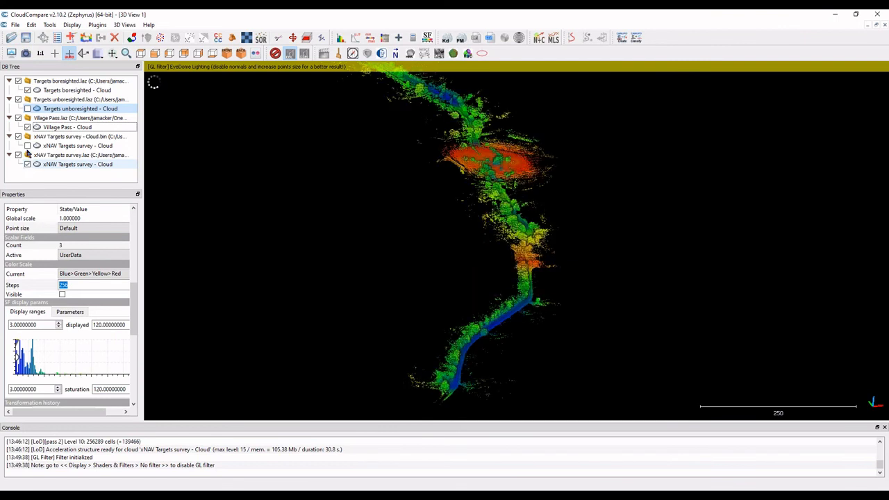
left_click(28, 90)
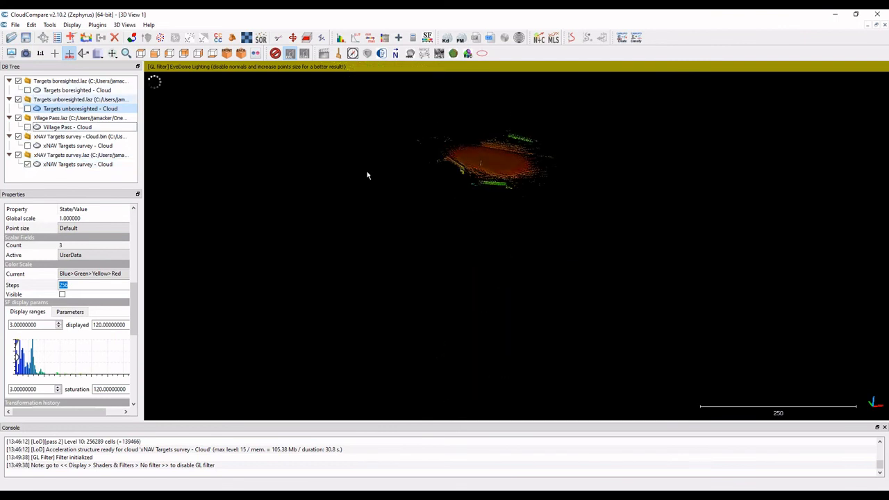
- Colour the displayed xNAV Targets survey.laz cloud by its UserData scalar field
left_click_drag(543, 193, 546, 213)
scroll(527, 218, "up", 10)
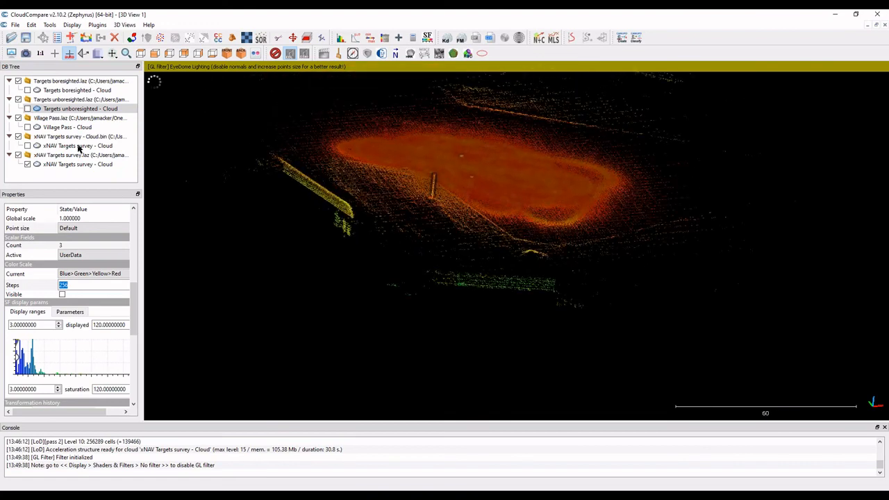
left_click(73, 164)
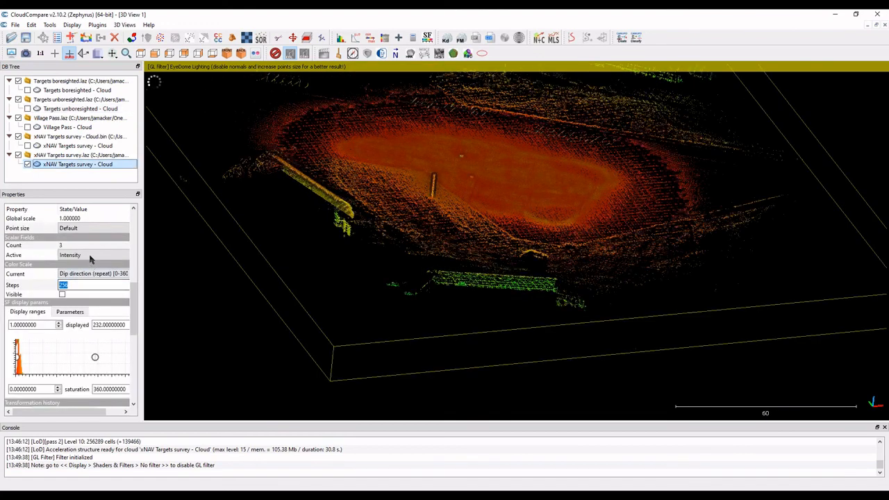
left_click(91, 255)
left_click(81, 272)
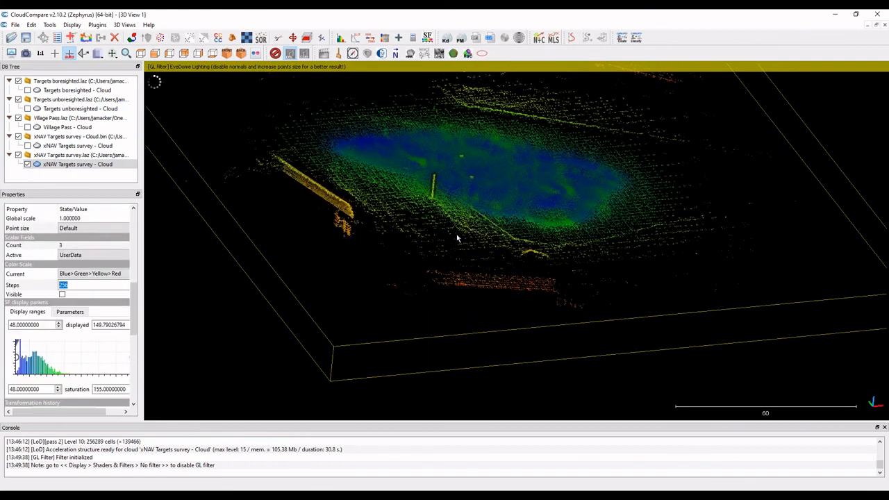
- Examine the whole UserData-coloured survey cloud and set the rotation centre on a point in the field
left_click_drag(373, 280, 381, 263)
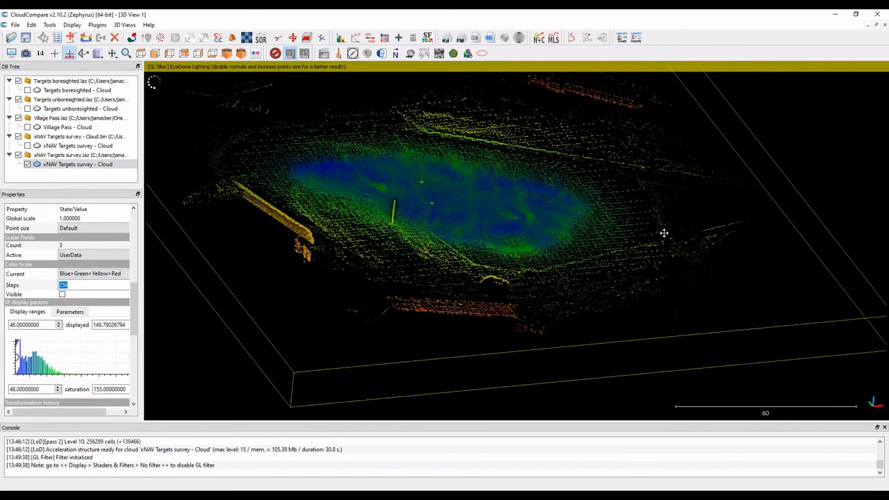
left_click_drag(665, 232, 604, 174)
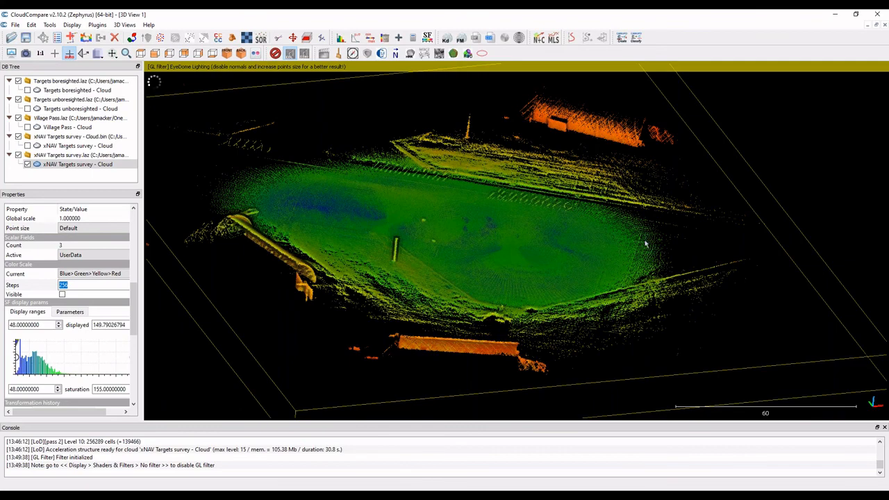
left_click_drag(695, 311, 601, 309)
double_click(579, 256)
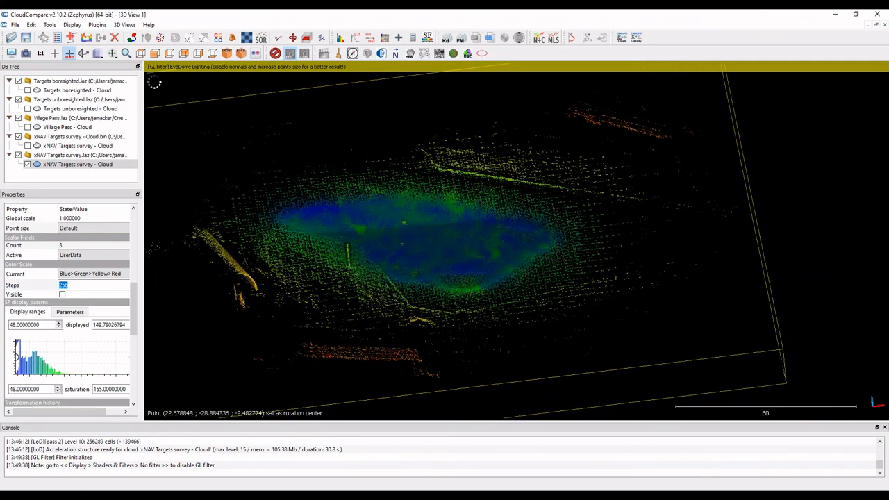